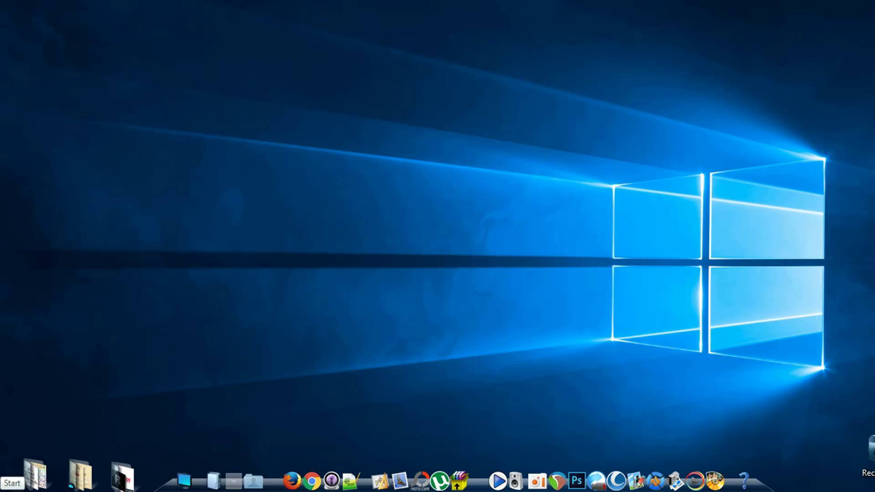
Step: Launch Adobe Illustrator CS6 to check its startup error, and dismiss the configuration error dialog
{"action": "key", "text": "super"}
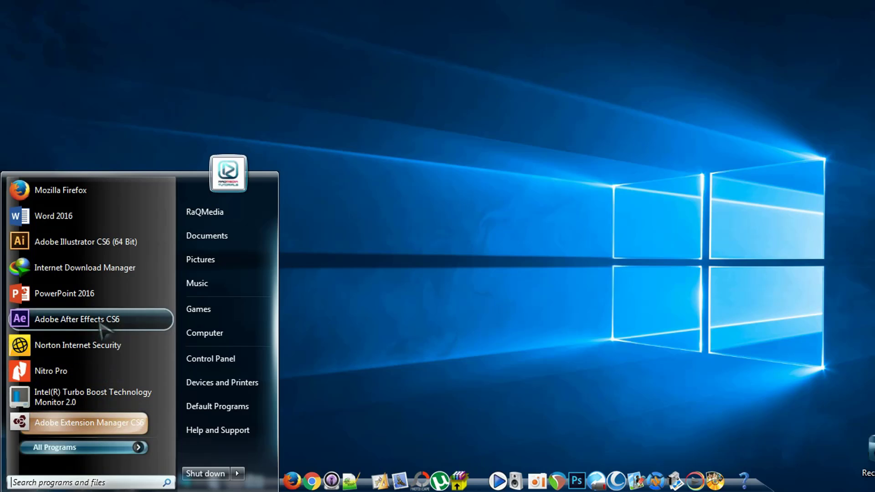
{"action": "left_click", "coordinate": [89, 245]}
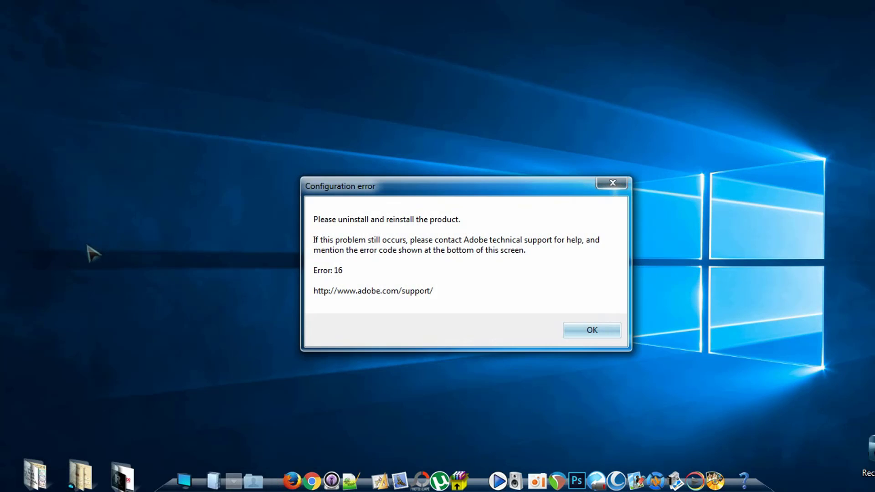
{"action": "left_click_drag", "start_coordinate": [476, 184], "coordinate": [478, 137]}
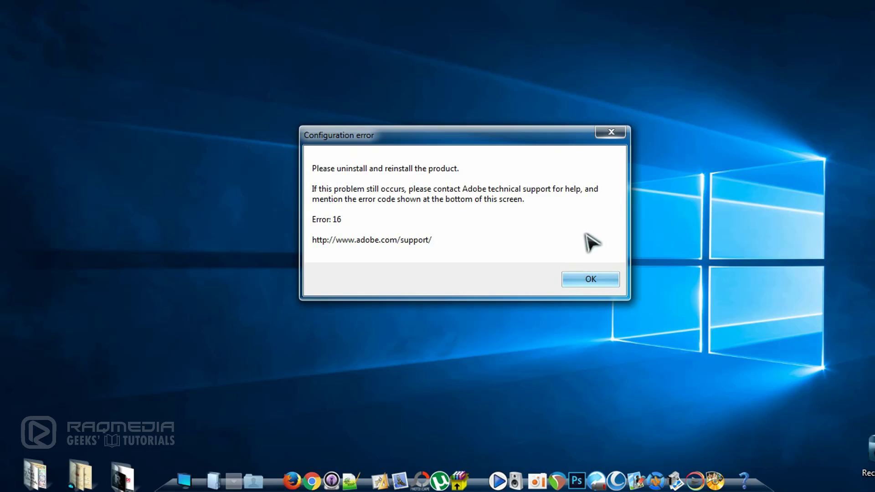
{"action": "left_click_drag", "start_coordinate": [530, 142], "coordinate": [493, 166]}
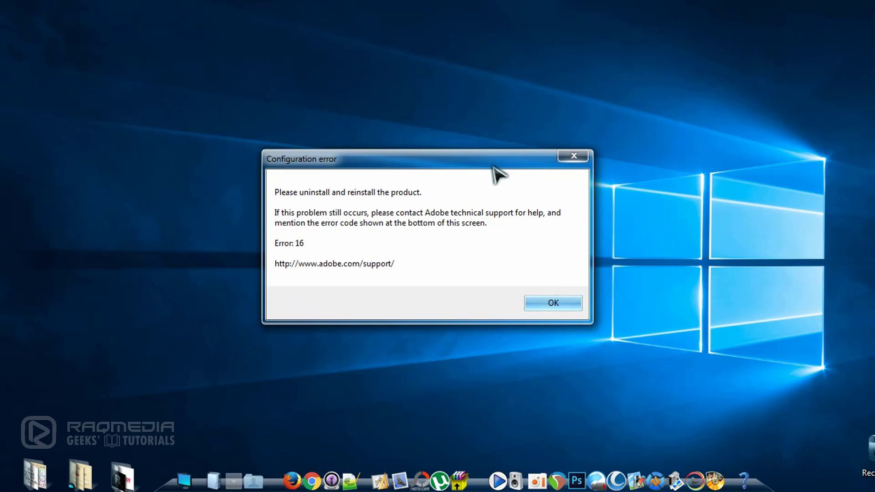
{"action": "left_click", "coordinate": [555, 306]}
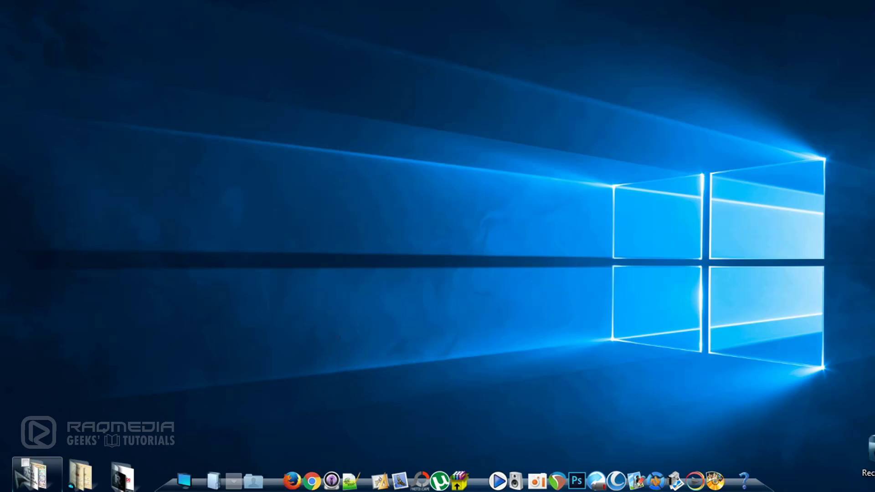
Step: Open Computer and set its folder view options to show hidden files, folders, and drives
{"action": "left_click", "coordinate": [183, 473]}
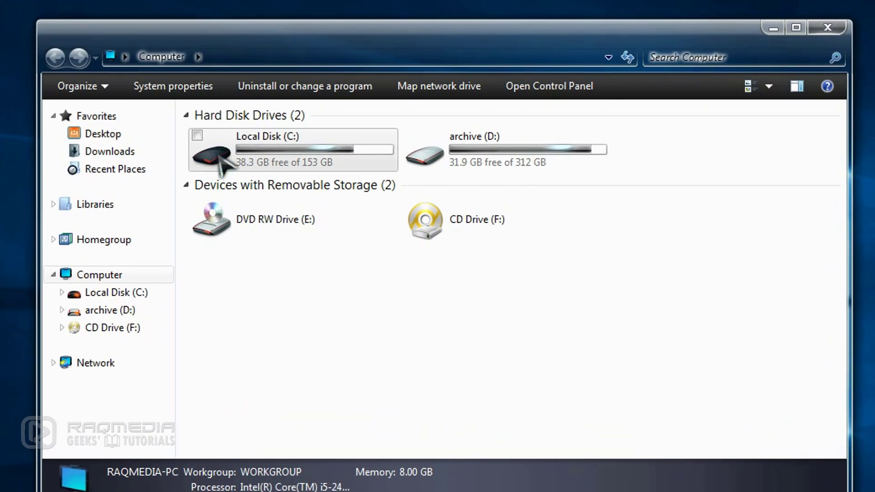
{"action": "left_click", "coordinate": [98, 87]}
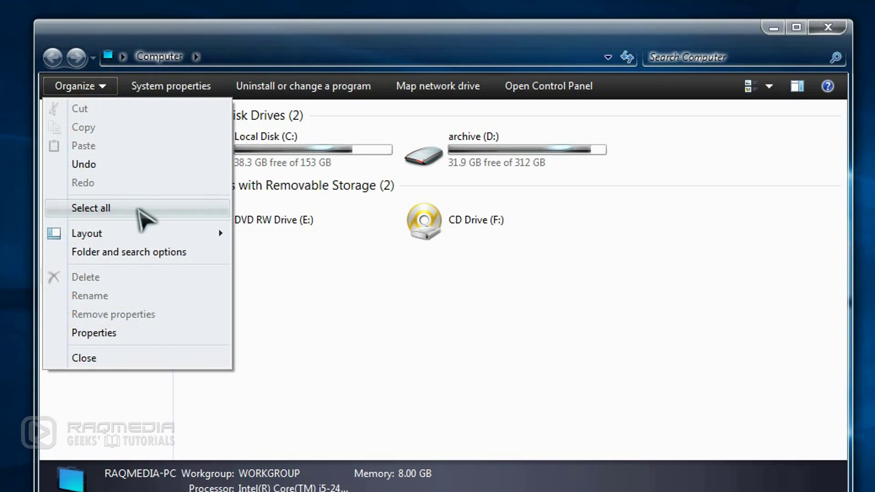
{"action": "left_click", "coordinate": [148, 254]}
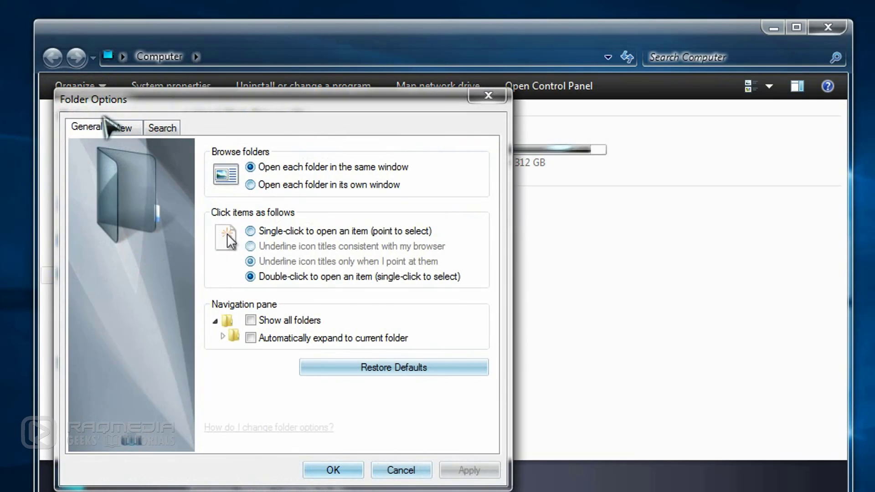
{"action": "left_click", "coordinate": [121, 127]}
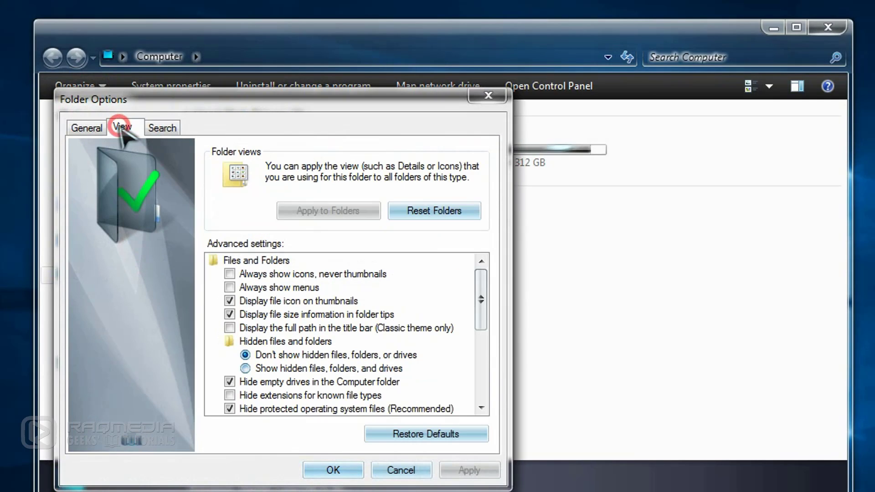
{"action": "left_click", "coordinate": [293, 368]}
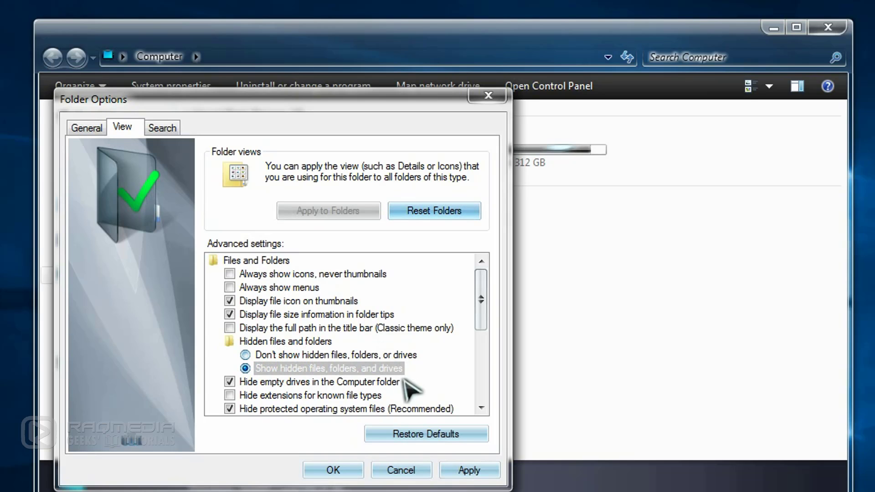
Step: Enable Use Sharing Wizard (Recommended), keep hidden files shown, and apply and close the folder options
{"action": "left_click_drag", "start_coordinate": [480, 299], "coordinate": [489, 374]}
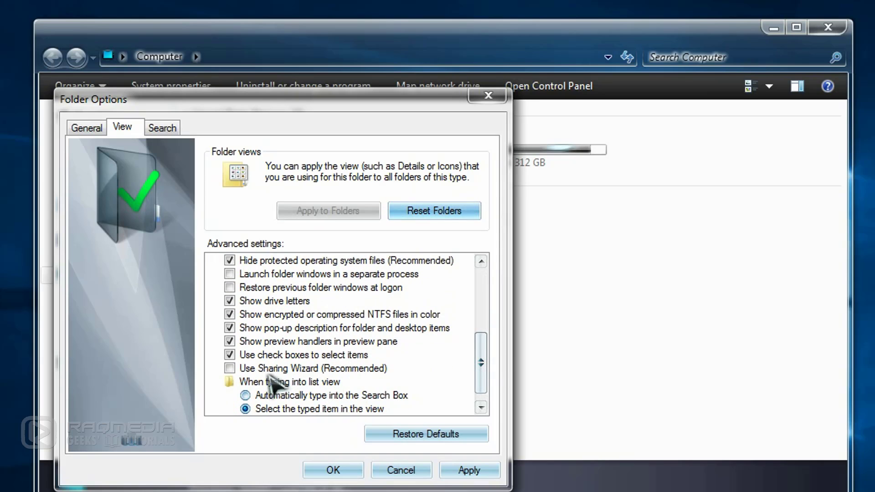
{"action": "left_click", "coordinate": [230, 370]}
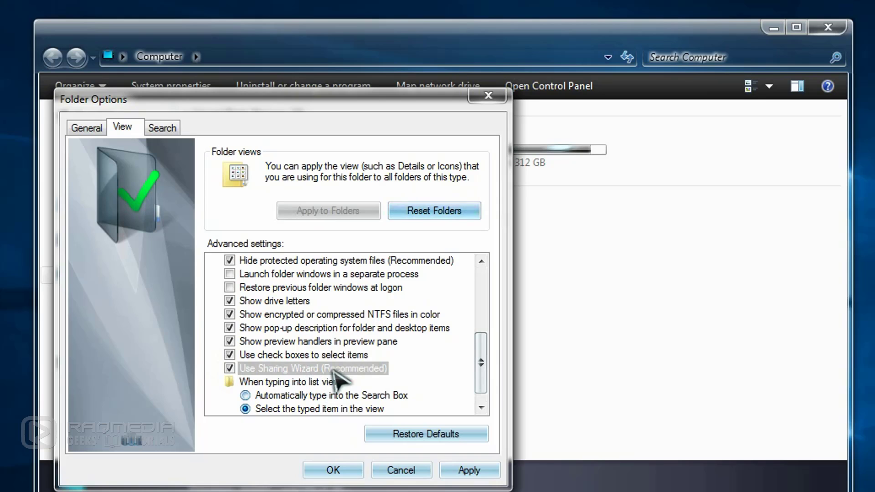
{"action": "left_click_drag", "start_coordinate": [491, 376], "coordinate": [484, 331]}
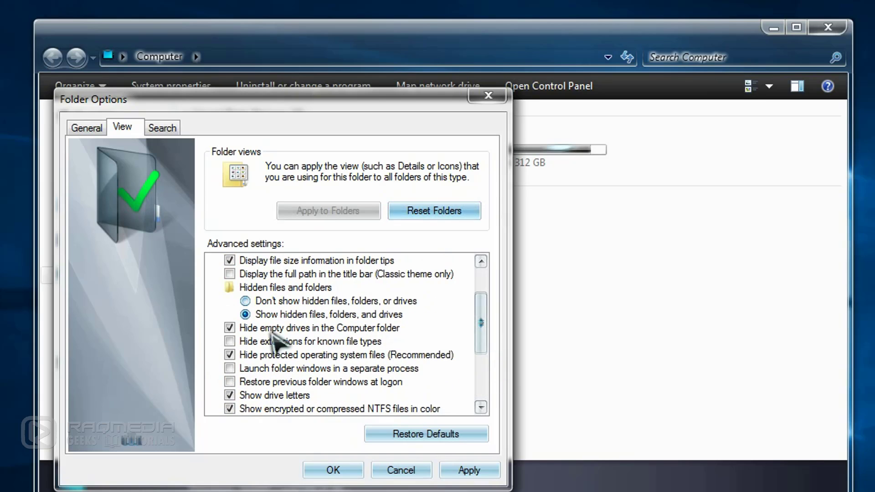
{"action": "left_click", "coordinate": [295, 315]}
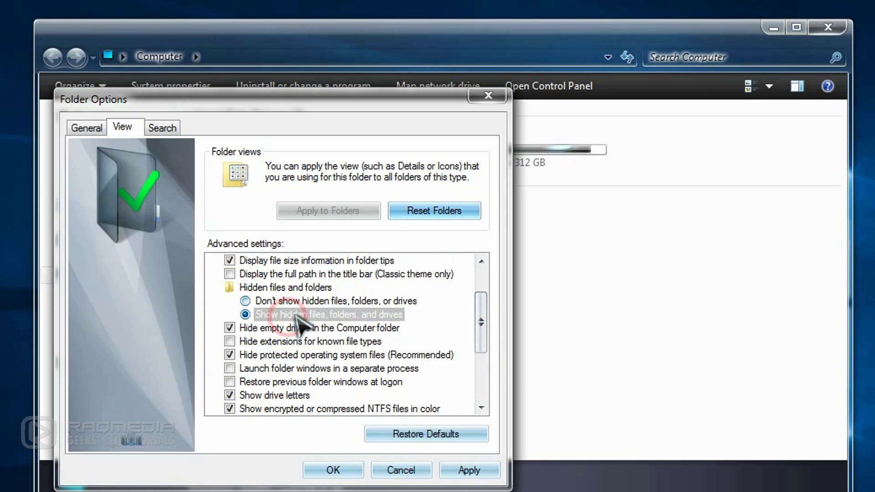
{"action": "left_click", "coordinate": [473, 470]}
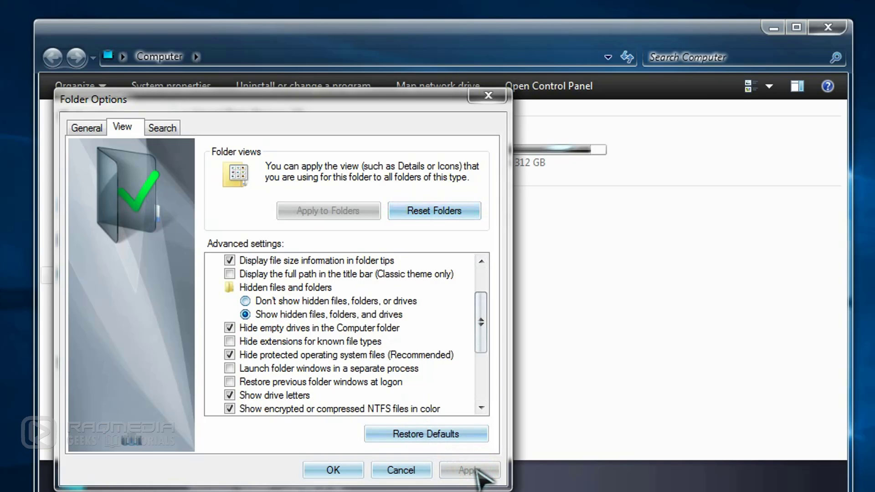
{"action": "left_click", "coordinate": [333, 470]}
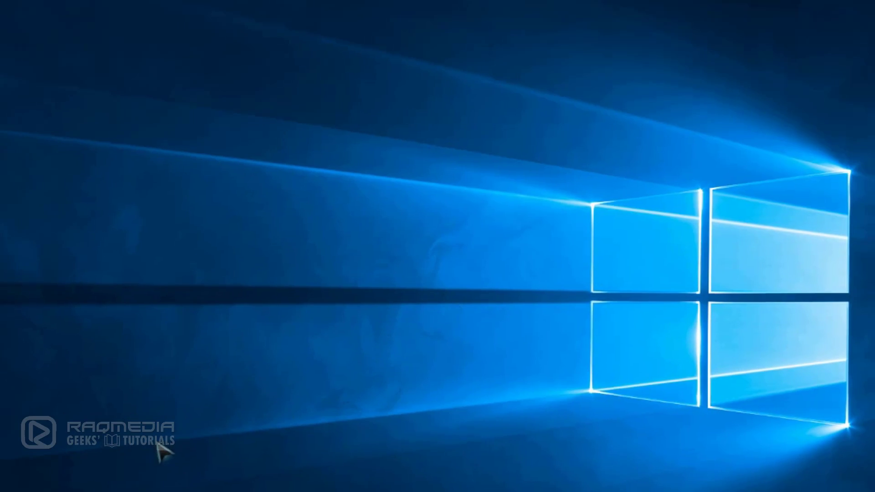
Step: Open the Adobe folder inside ProgramData on Local Disk (C:)
{"action": "mouse_move", "coordinate": [190, 398]}
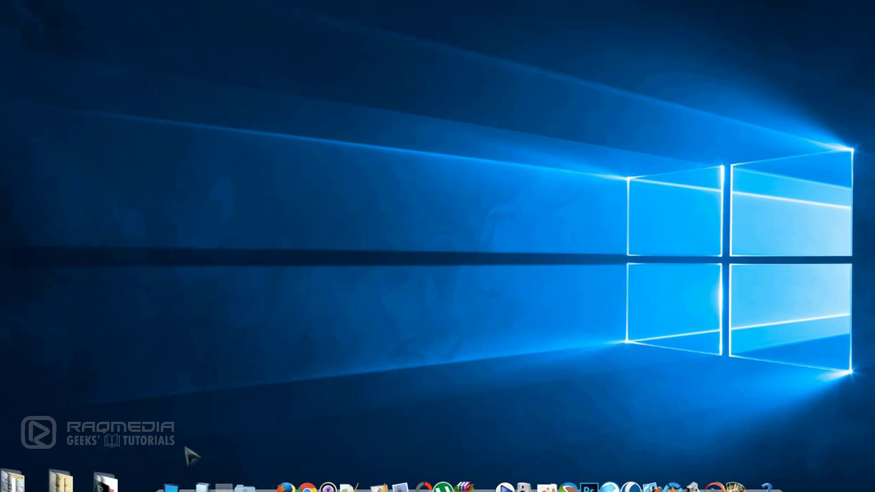
{"action": "left_click", "coordinate": [189, 444]}
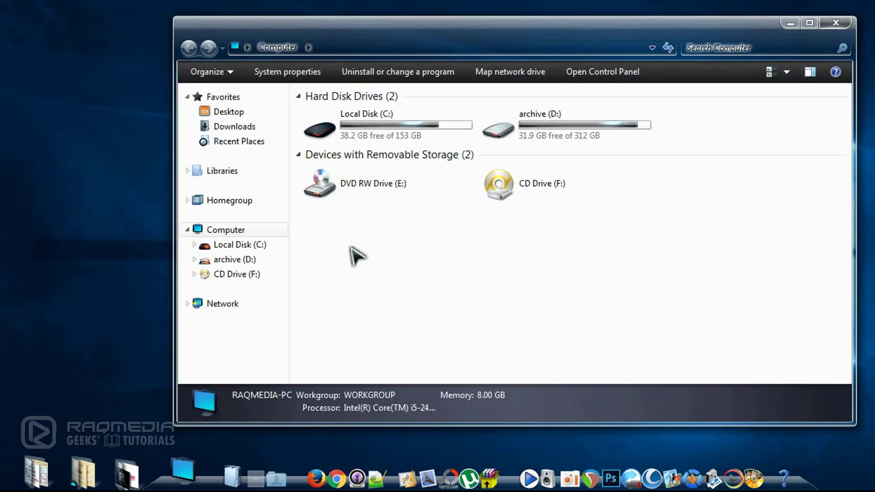
{"action": "double_click", "coordinate": [419, 134]}
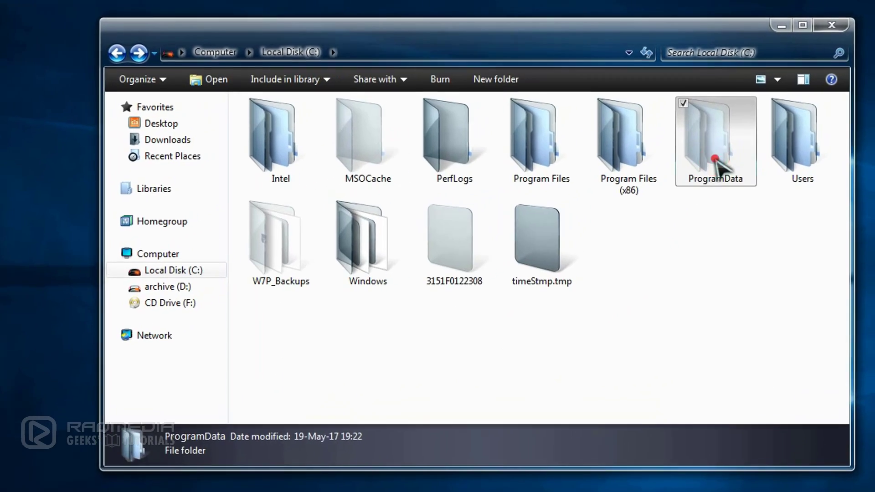
{"action": "double_click", "coordinate": [729, 137]}
{"action": "double_click", "coordinate": [260, 134]}
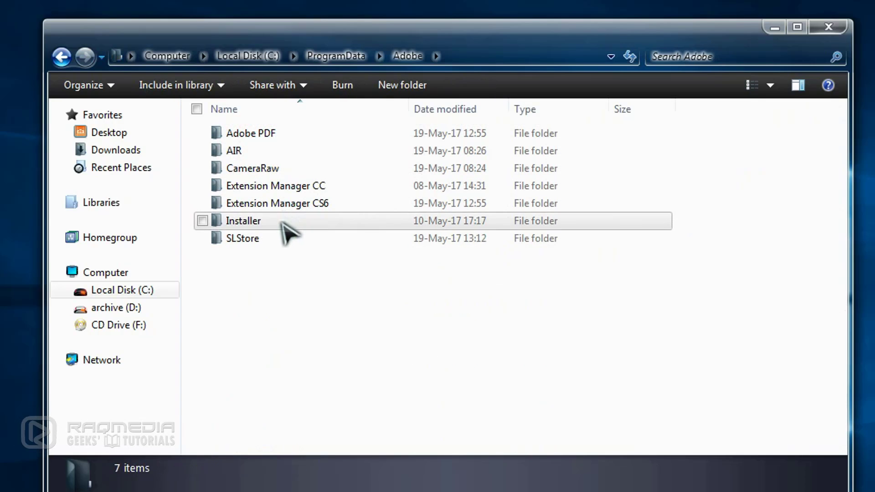
Step: Clear the Read-only attribute of the SLStore folder, applying the change to its subfolders and files
{"action": "left_click", "coordinate": [261, 238]}
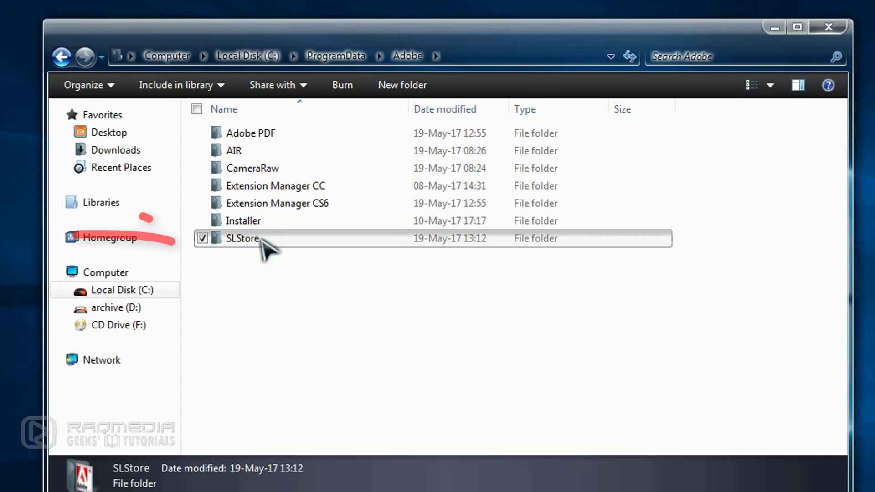
{"action": "right_click", "coordinate": [262, 238]}
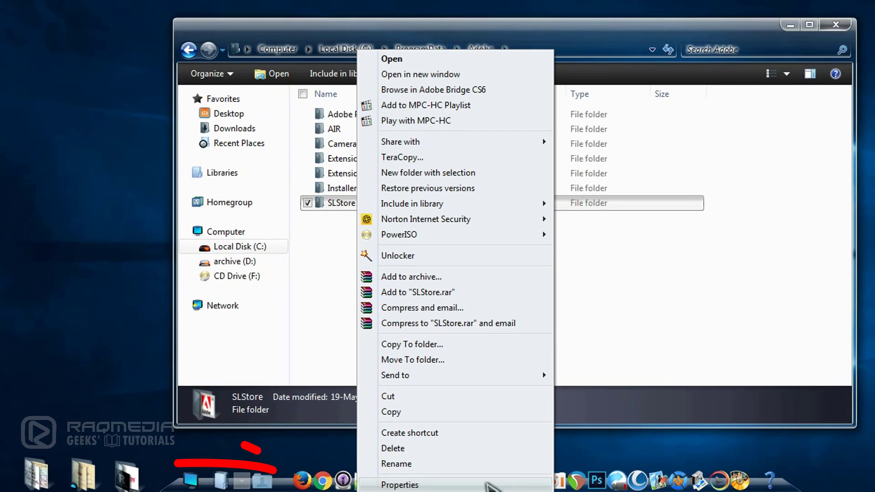
{"action": "left_click", "coordinate": [510, 487]}
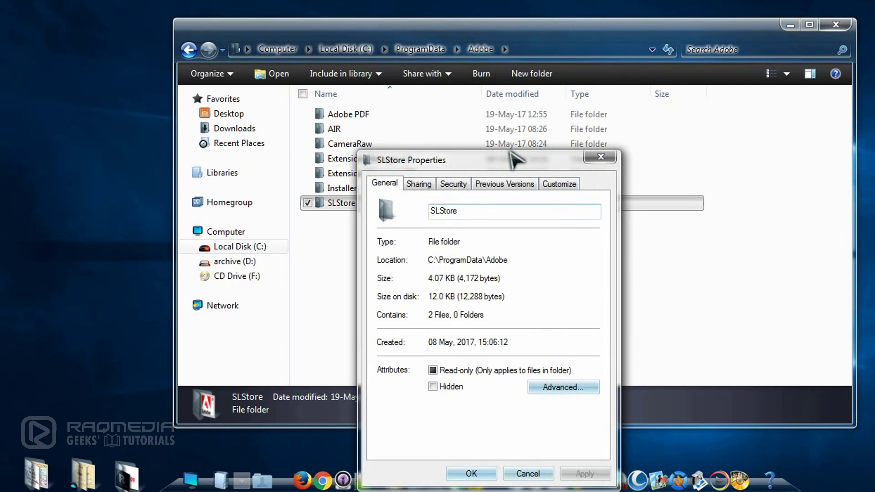
{"action": "left_click_drag", "start_coordinate": [509, 163], "coordinate": [611, 31]}
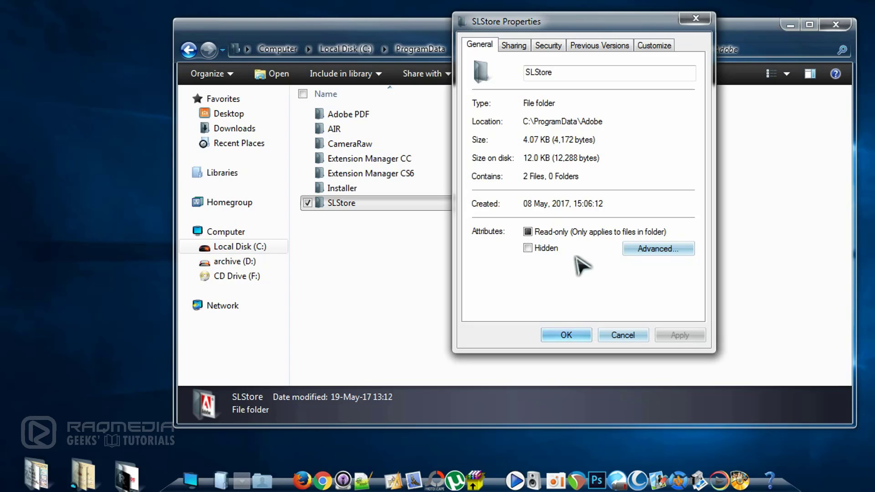
{"action": "left_click", "coordinate": [527, 232]}
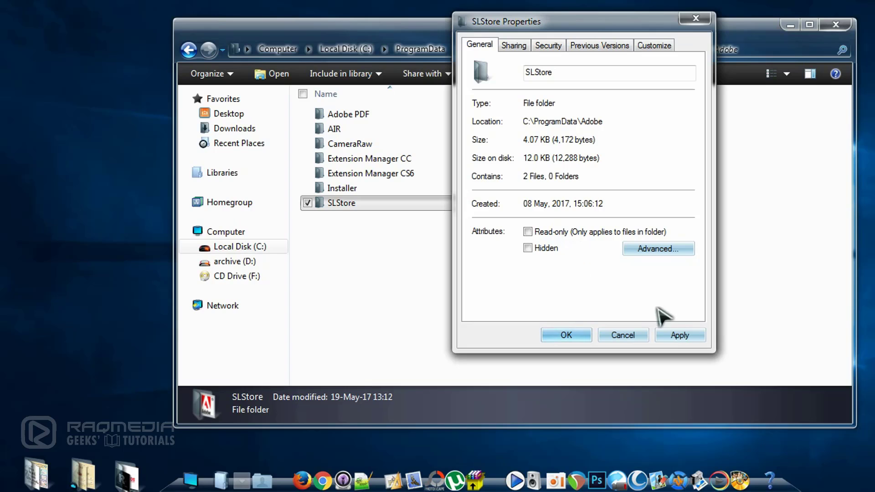
{"action": "left_click", "coordinate": [680, 336]}
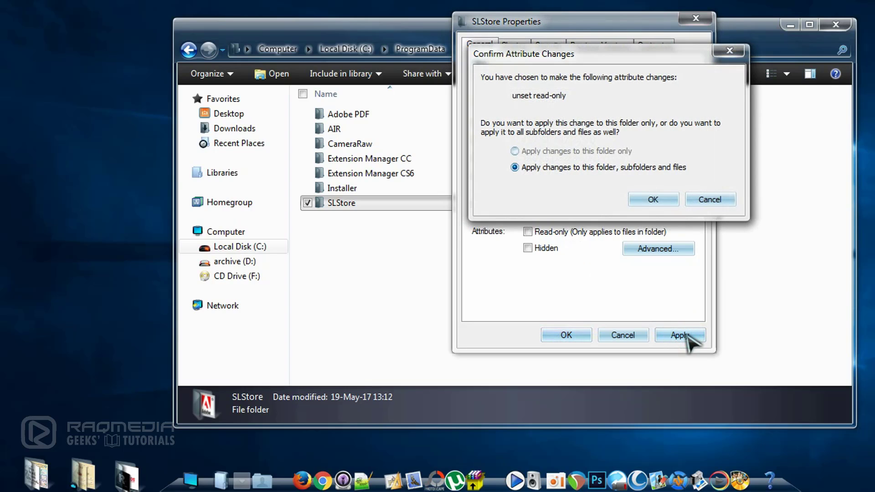
{"action": "left_click", "coordinate": [660, 201]}
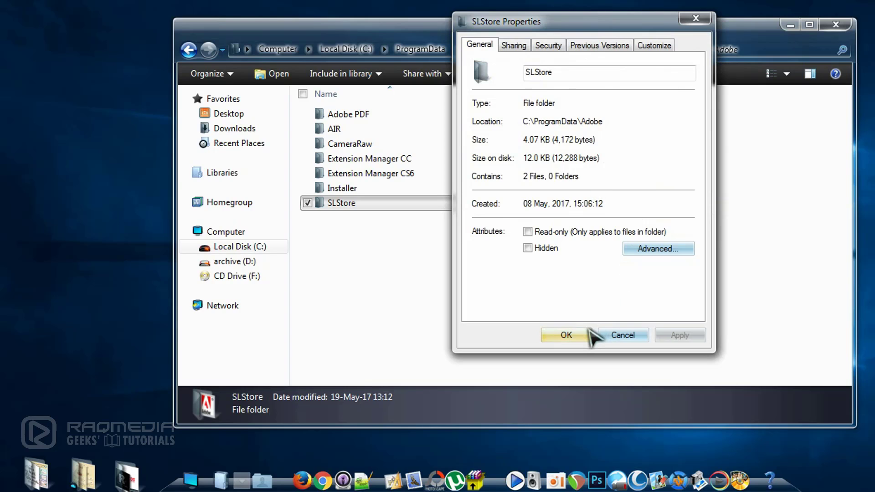
{"action": "left_click", "coordinate": [566, 336]}
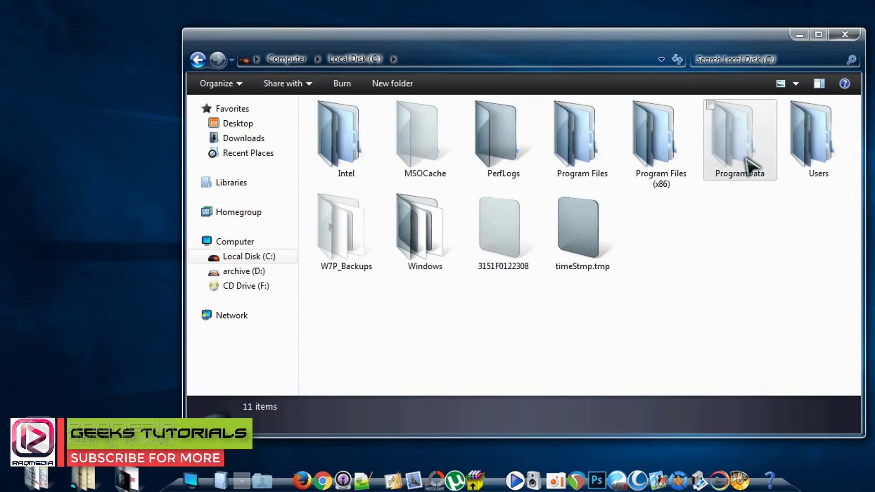
Step: Open C:\ProgramData\Adobe again and show the security properties of the SLStore folder
{"action": "double_click", "coordinate": [748, 166]}
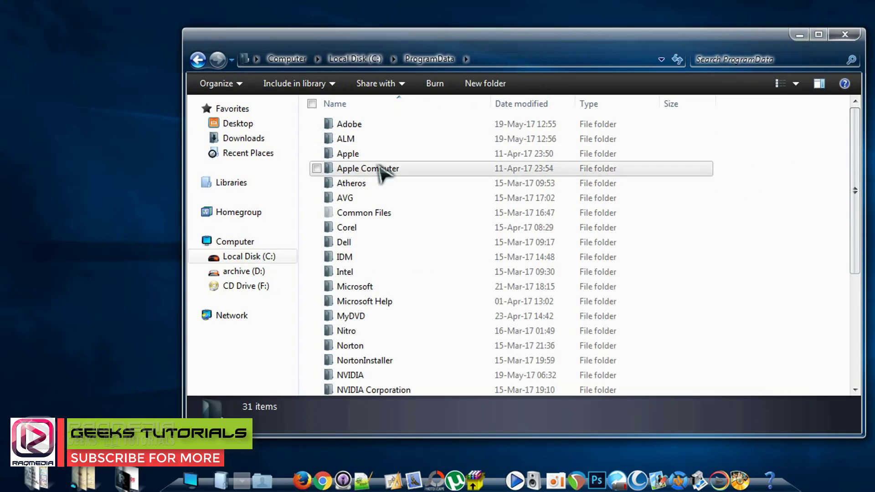
{"action": "double_click", "coordinate": [380, 124]}
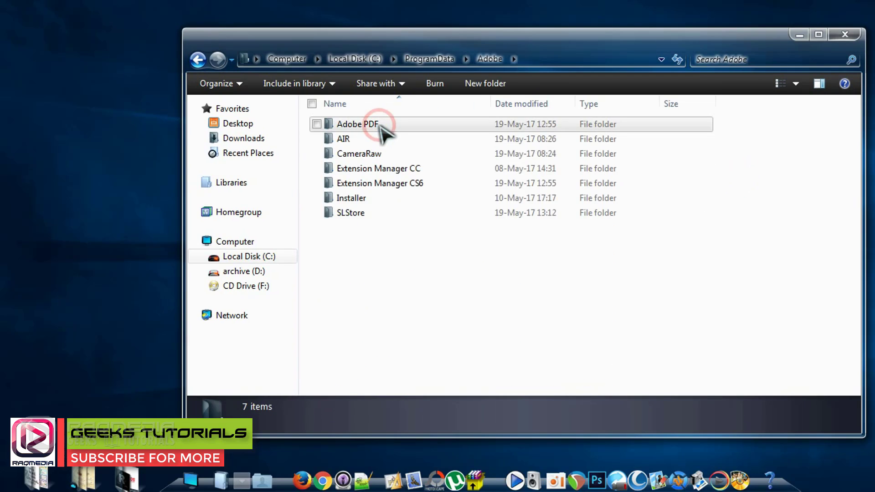
{"action": "right_click", "coordinate": [368, 214]}
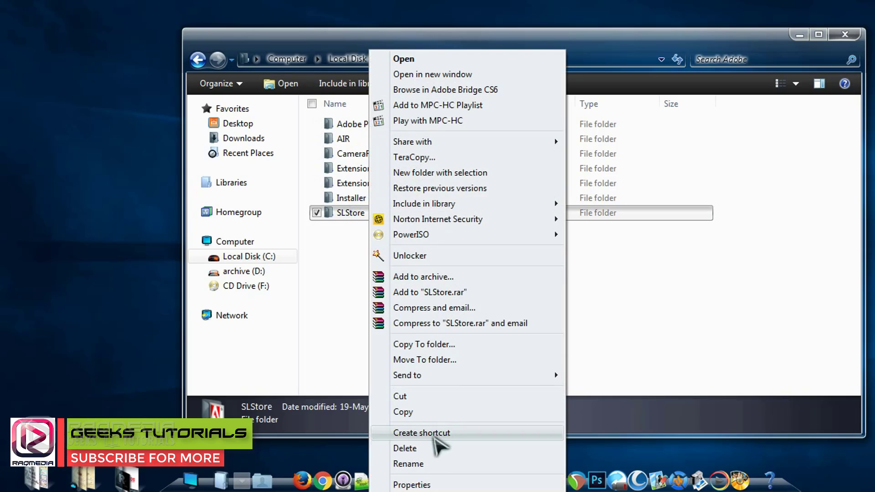
{"action": "left_click", "coordinate": [451, 484]}
{"action": "left_click", "coordinate": [463, 186]}
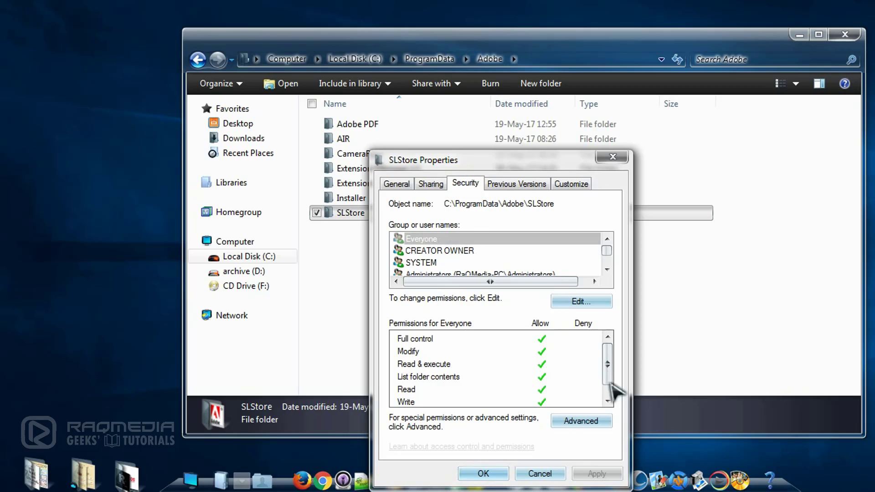
Step: Examine the SLStore folder's group and user list and the permissions allowed for Everyone
{"action": "mouse_move", "coordinate": [608, 363]}
{"action": "left_mouse_down"}
{"action": "mouse_move", "coordinate": [611, 404]}
{"action": "mouse_move", "coordinate": [608, 346]}
{"action": "left_mouse_up"}
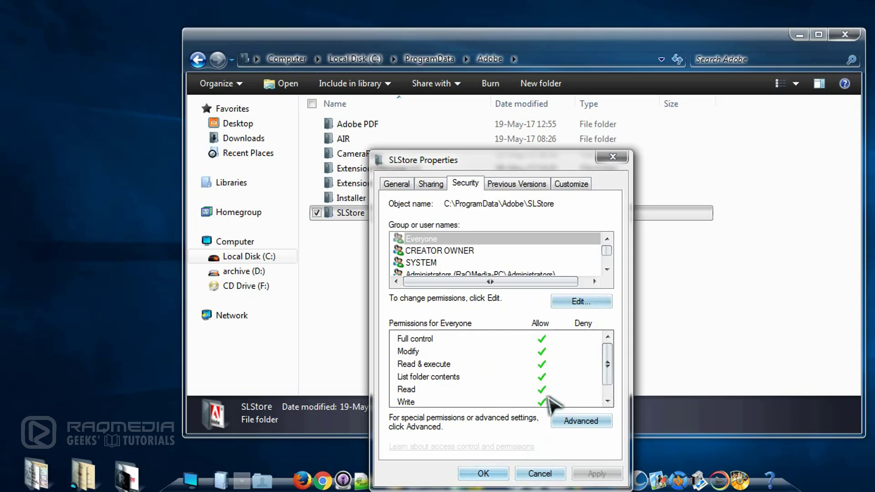
{"action": "scroll", "coordinate": [606, 364], "scroll_direction": "down", "scroll_amount": 1}
{"action": "left_click_drag", "start_coordinate": [603, 360], "coordinate": [605, 369]}
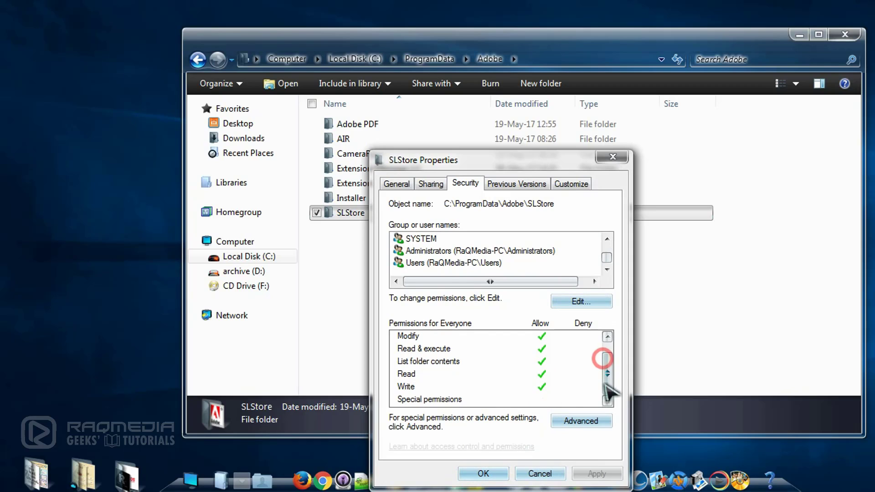
{"action": "left_click_drag", "start_coordinate": [606, 266], "coordinate": [605, 256]}
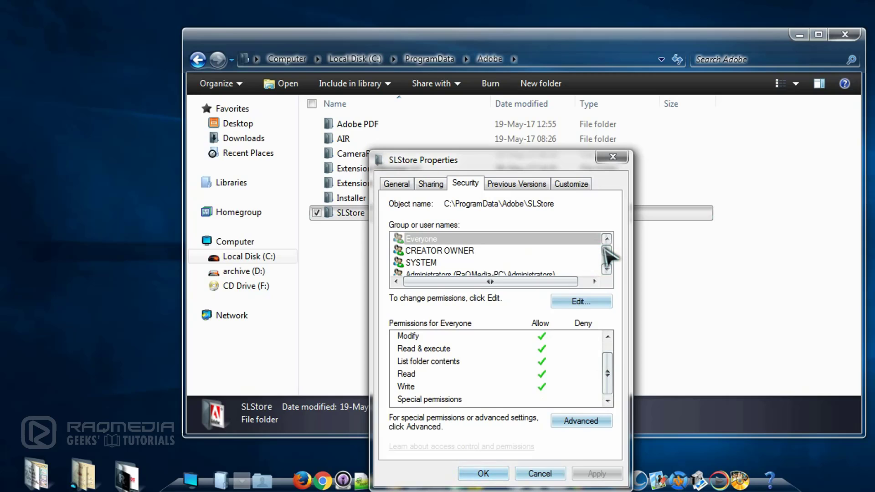
Step: Check the Users group's permissions on SLStore and review every permission for Everyone in the editable permissions list
{"action": "scroll", "coordinate": [441, 268], "scroll_direction": "down", "scroll_amount": 1}
{"action": "left_click", "coordinate": [437, 263]}
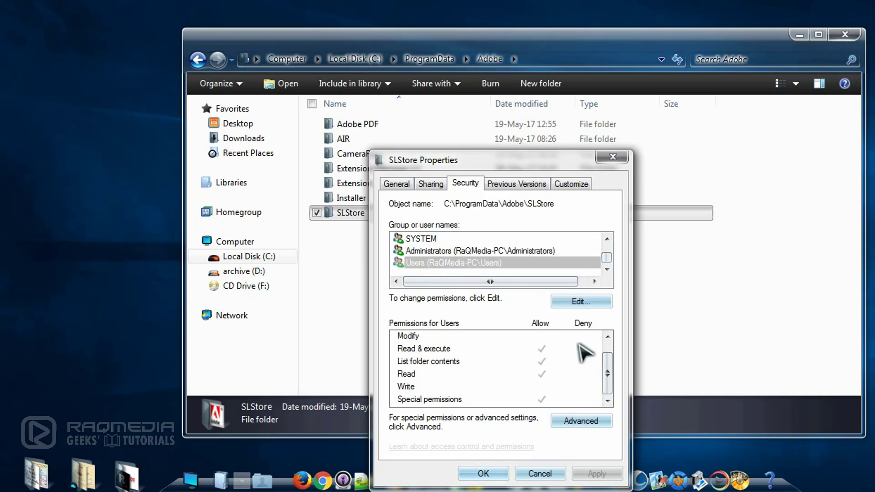
{"action": "left_click", "coordinate": [583, 302]}
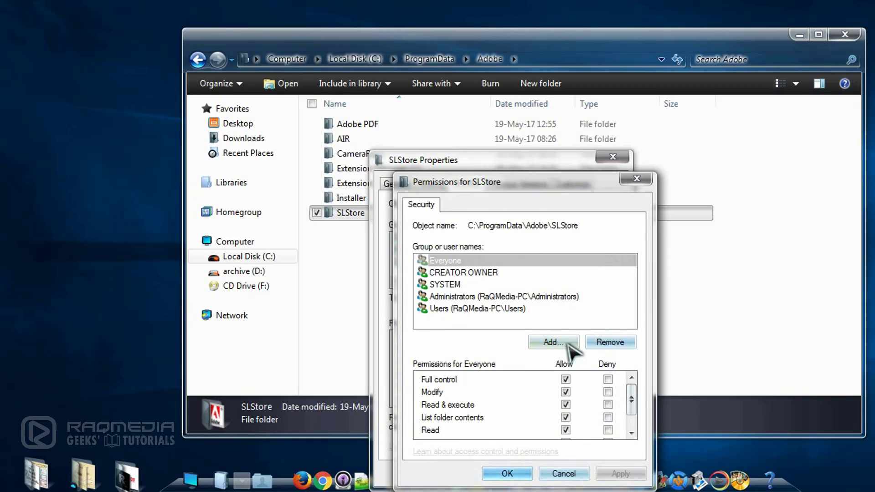
{"action": "left_click_drag", "start_coordinate": [629, 396], "coordinate": [632, 413]}
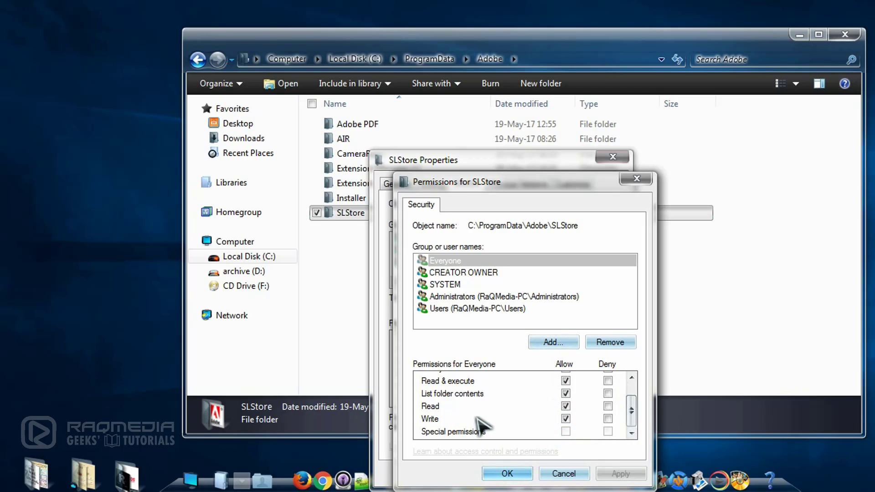
{"action": "left_click", "coordinate": [506, 474]}
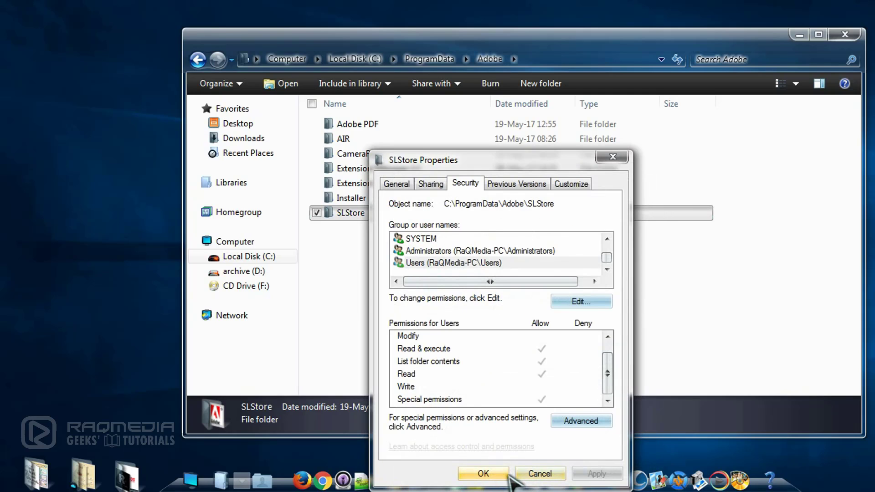
Step: Compare the SLStore permissions of Users, Administrators, SYSTEM, CREATOR OWNER and Everyone, and close the folder's properties
{"action": "left_click", "coordinate": [466, 263]}
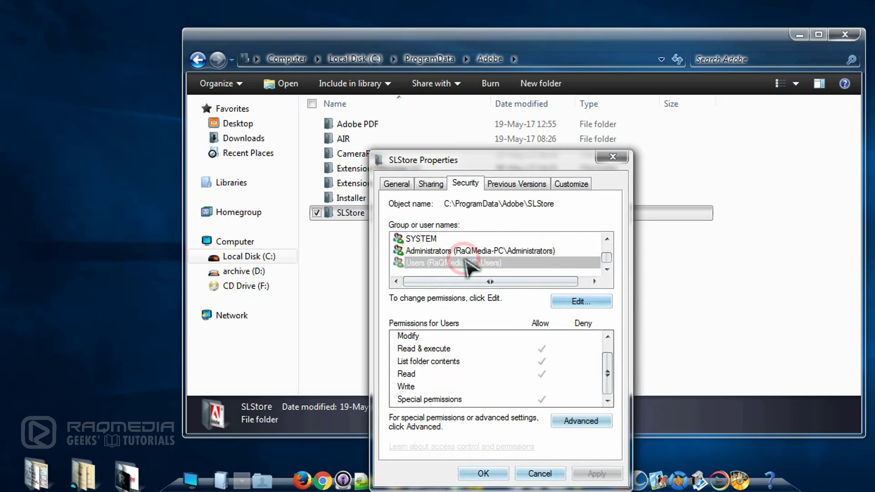
{"action": "left_click", "coordinate": [483, 251]}
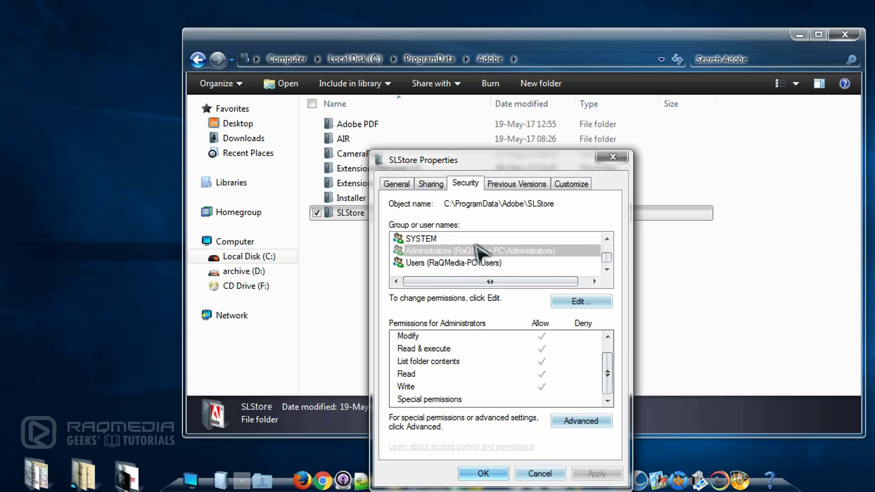
{"action": "left_click", "coordinate": [478, 238]}
{"action": "left_click", "coordinate": [488, 250]}
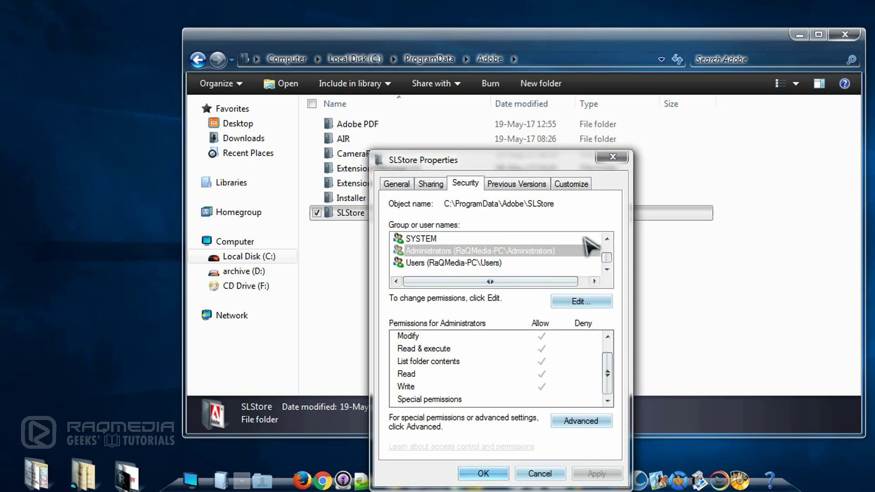
{"action": "scroll", "coordinate": [581, 246], "scroll_direction": "up", "scroll_amount": 1}
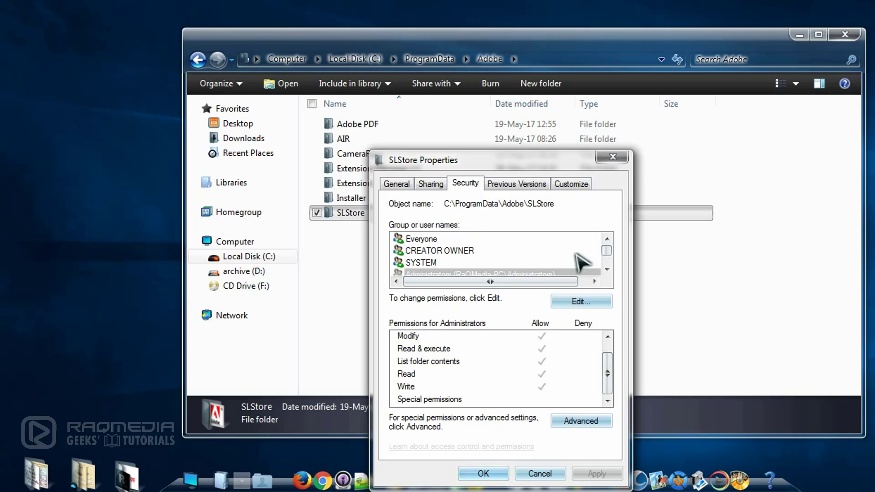
{"action": "left_click", "coordinate": [473, 249]}
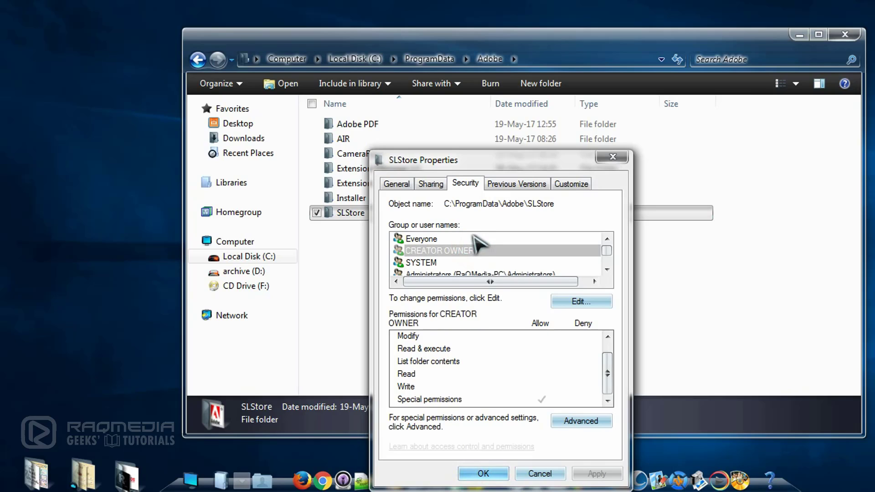
{"action": "left_click", "coordinate": [474, 238]}
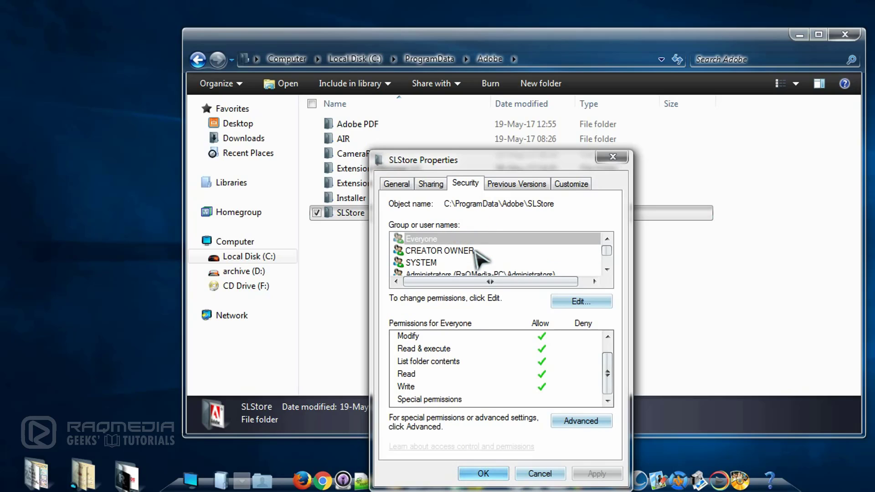
{"action": "left_click", "coordinate": [474, 250]}
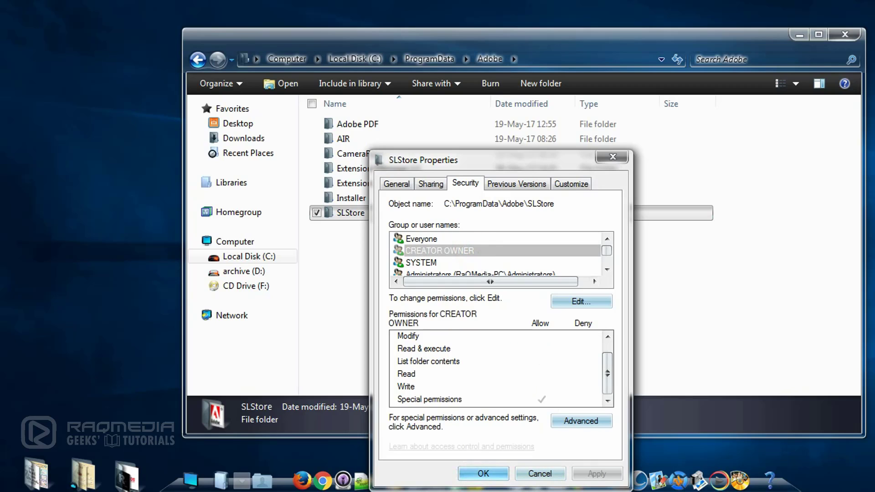
{"action": "left_click", "coordinate": [500, 476]}
{"action": "left_click", "coordinate": [430, 285]}
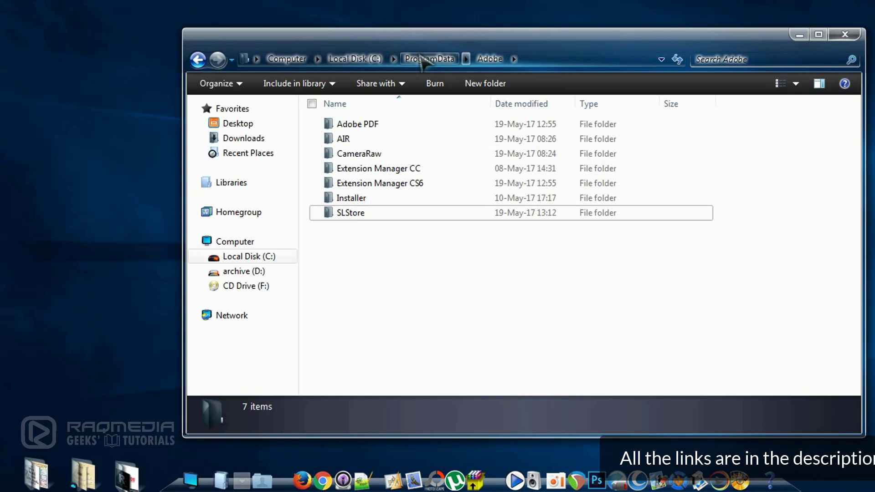
Step: Open the folder C:\Program Files (x86)\Common Files\Adobe
{"action": "left_click", "coordinate": [358, 59]}
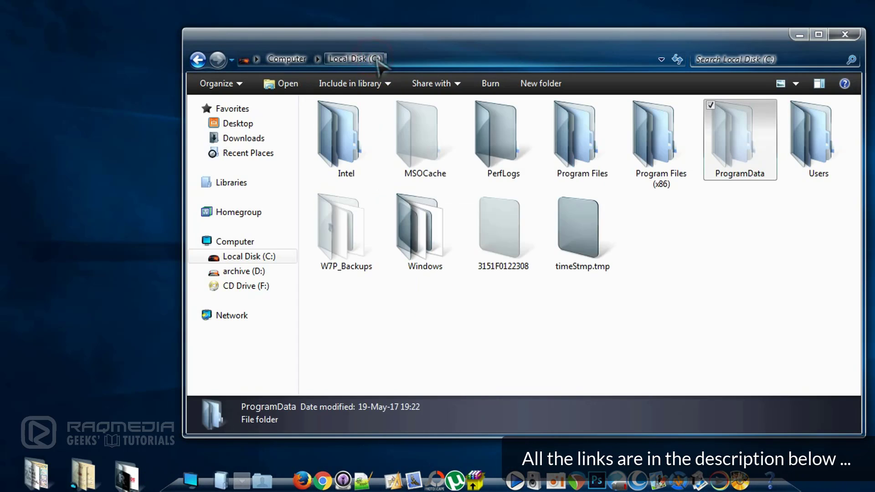
{"action": "double_click", "coordinate": [669, 157]}
{"action": "left_click", "coordinate": [375, 140]}
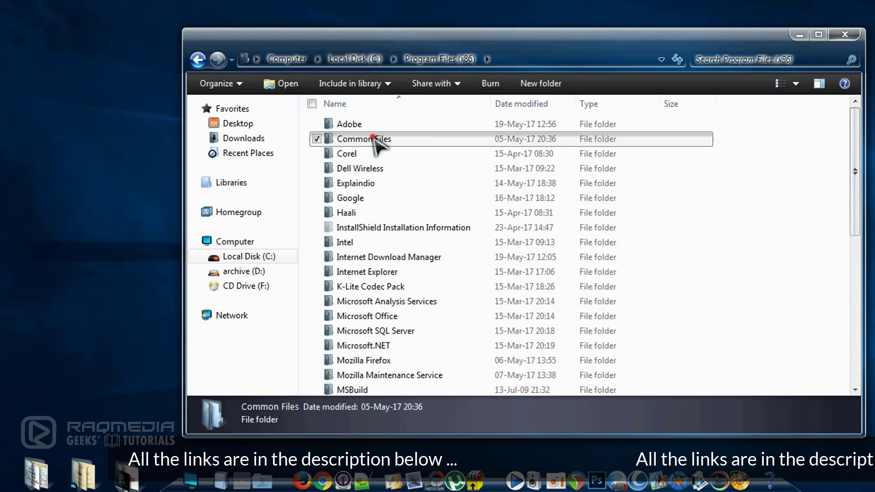
{"action": "double_click", "coordinate": [374, 140]}
{"action": "double_click", "coordinate": [358, 124]}
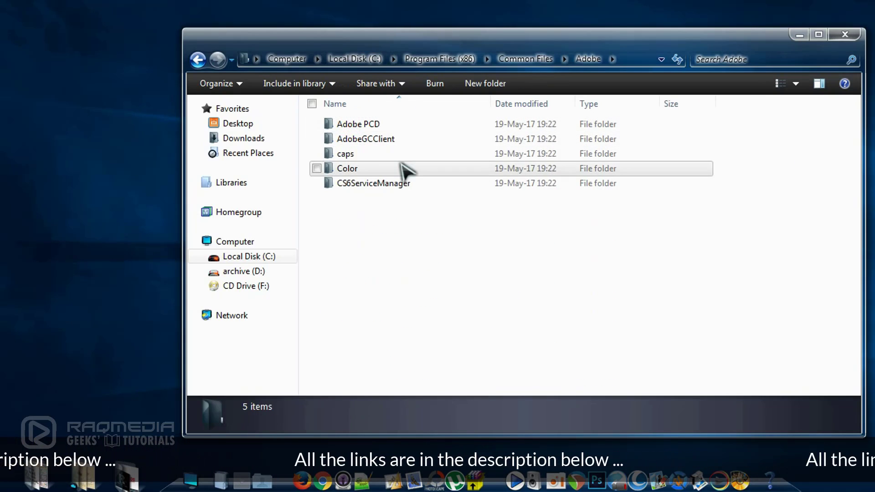
Step: Show the security properties of the Adobe PCD folder and select the Everyone group
{"action": "left_click", "coordinate": [378, 125]}
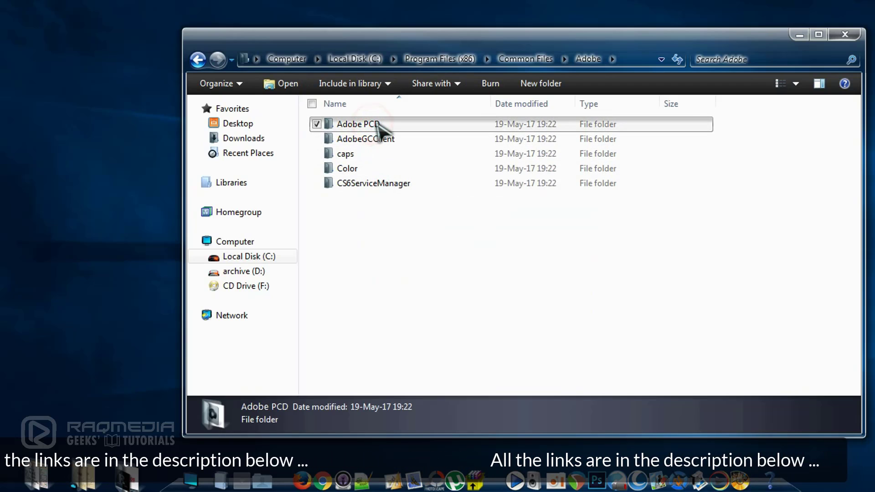
{"action": "right_click", "coordinate": [430, 125]}
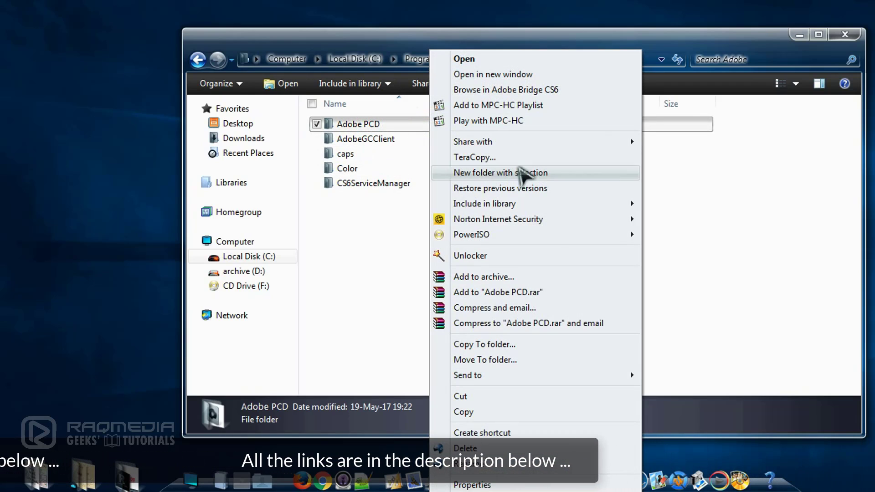
{"action": "left_click", "coordinate": [553, 483]}
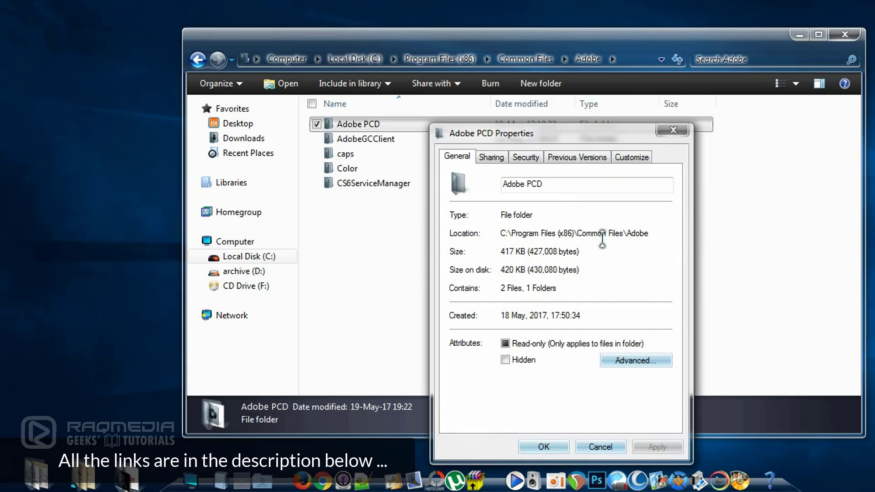
{"action": "left_click", "coordinate": [525, 157]}
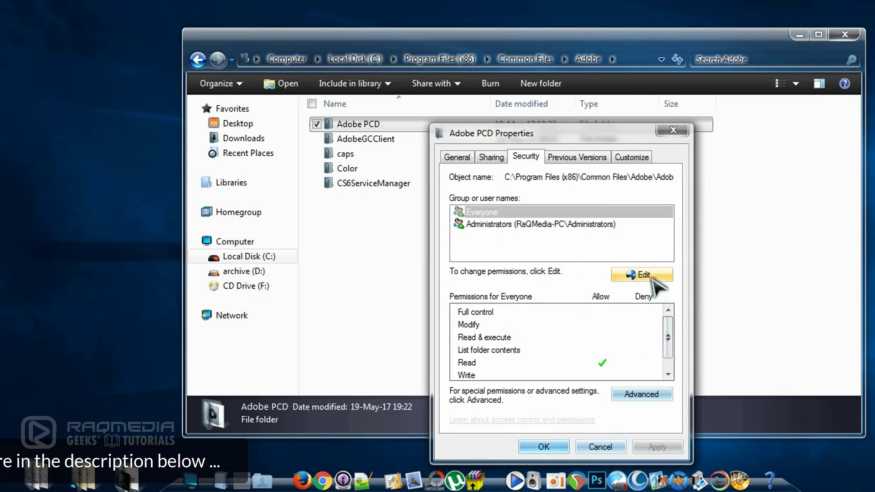
{"action": "left_click", "coordinate": [613, 225]}
{"action": "left_click", "coordinate": [601, 212]}
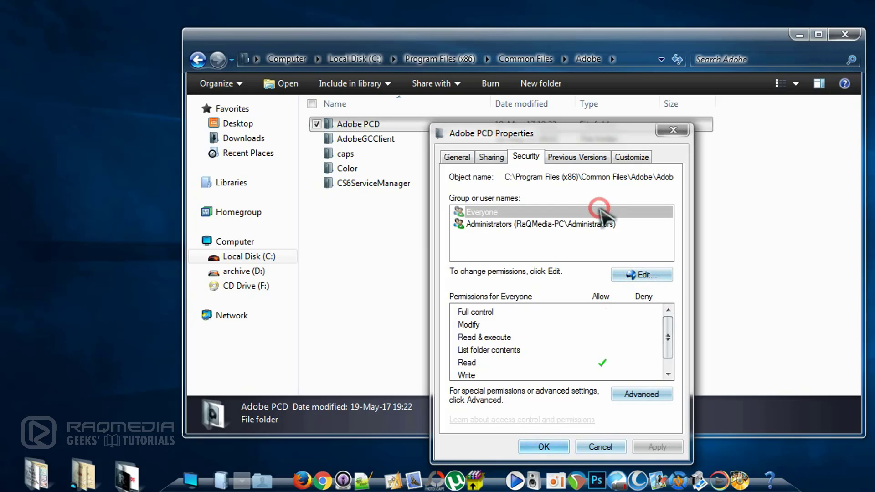
Step: Allow Everyone Full control of the Adobe PCD folder, apply the permissions and close its properties
{"action": "left_click", "coordinate": [653, 273]}
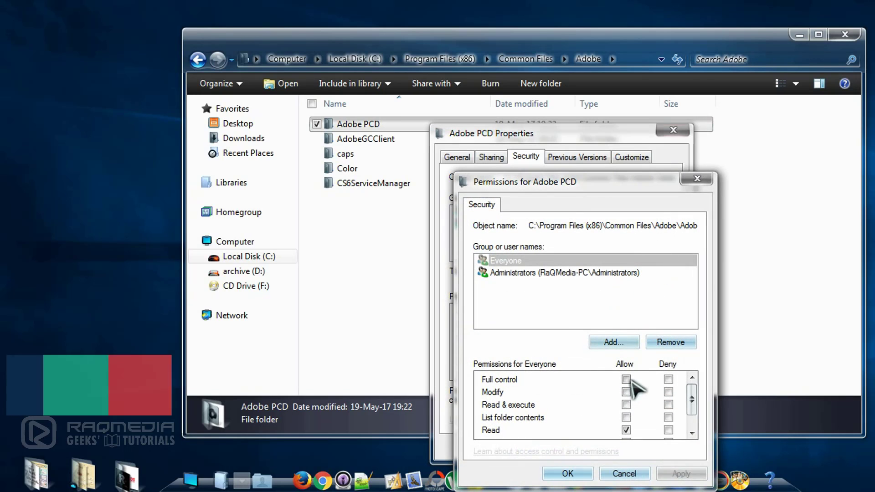
{"action": "left_click", "coordinate": [626, 379]}
{"action": "scroll", "coordinate": [629, 401], "scroll_direction": "down", "scroll_amount": 1}
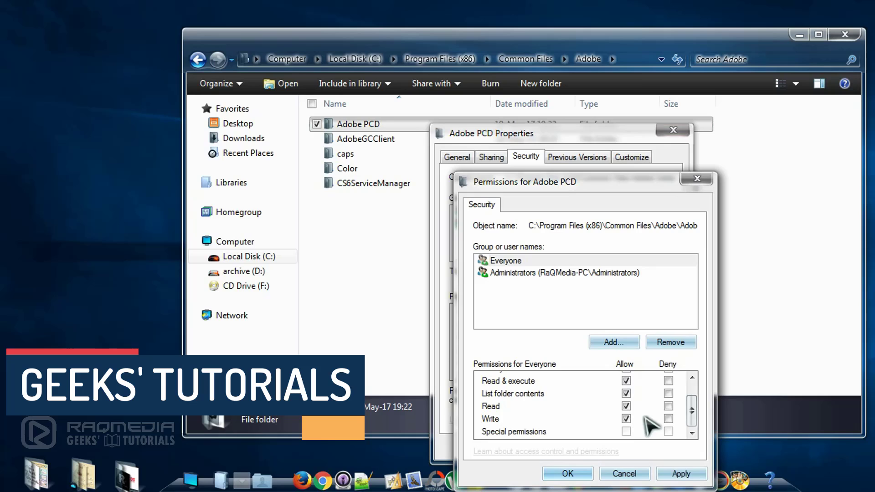
{"action": "left_click", "coordinate": [674, 474]}
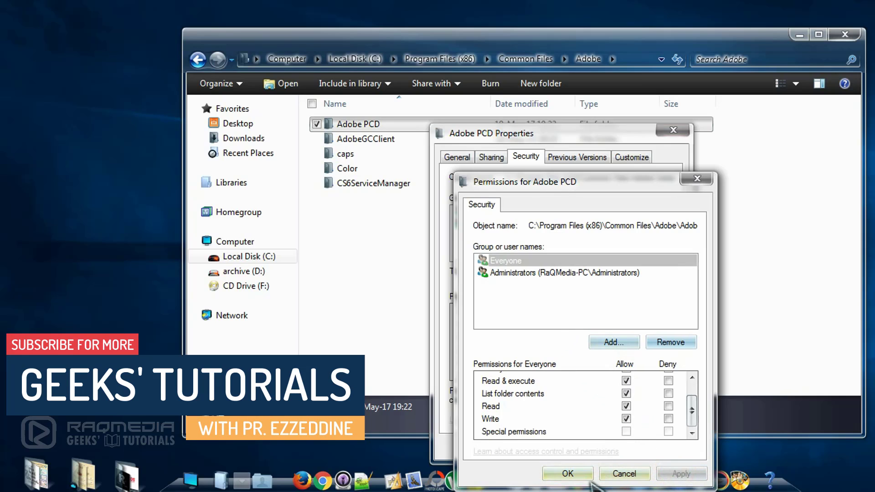
{"action": "left_click", "coordinate": [575, 475]}
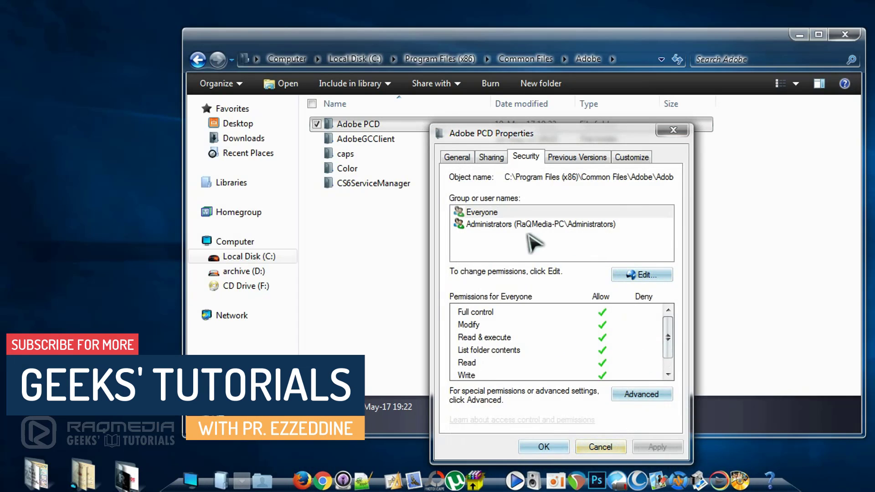
{"action": "left_click", "coordinate": [544, 447]}
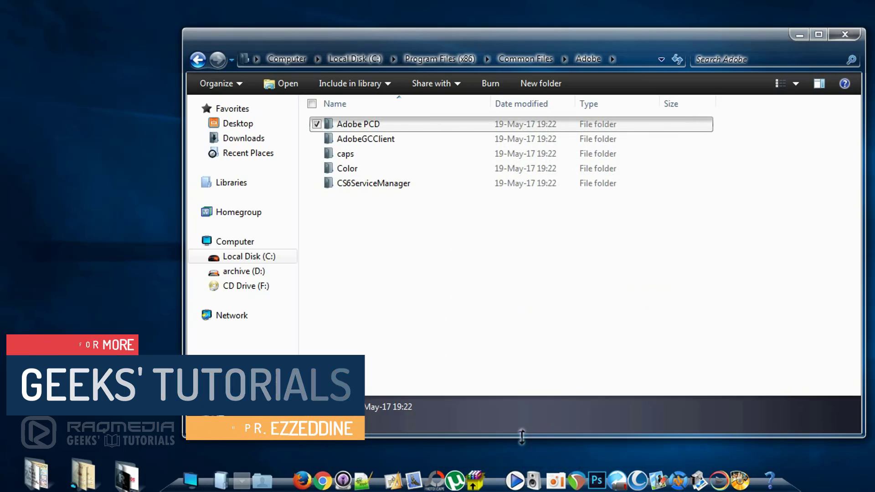
{"action": "left_click", "coordinate": [489, 279]}
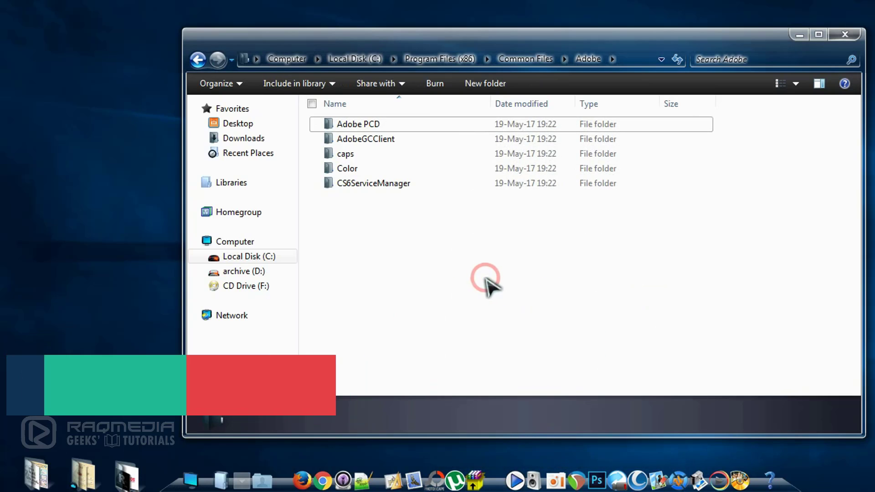
Step: Put away the current folder window and open C:\Program Files (x86)\Common Files\Adobe again
{"action": "left_click", "coordinate": [796, 34]}
{"action": "double_click", "coordinate": [616, 137]}
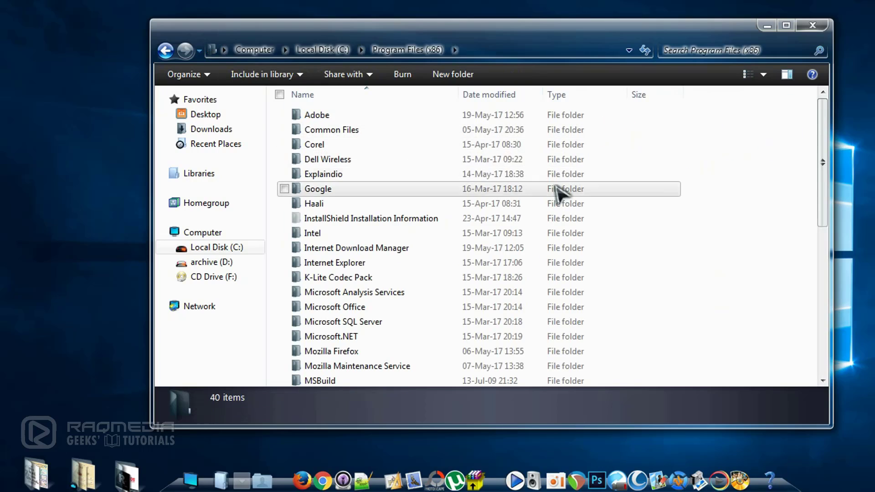
{"action": "double_click", "coordinate": [379, 123]}
{"action": "double_click", "coordinate": [347, 115]}
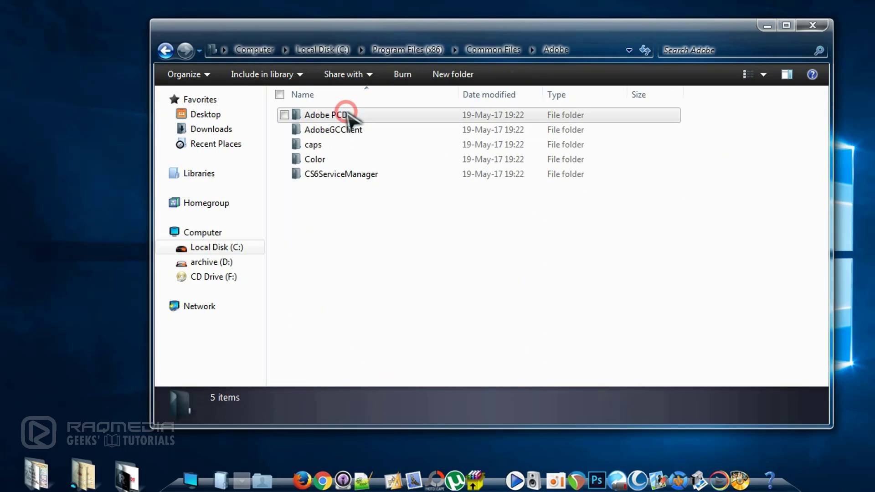
Step: Open the Adobe PCD folder's properties, minimize the folder window and move the properties dialog toward the upper part of the desktop
{"action": "left_click", "coordinate": [347, 117]}
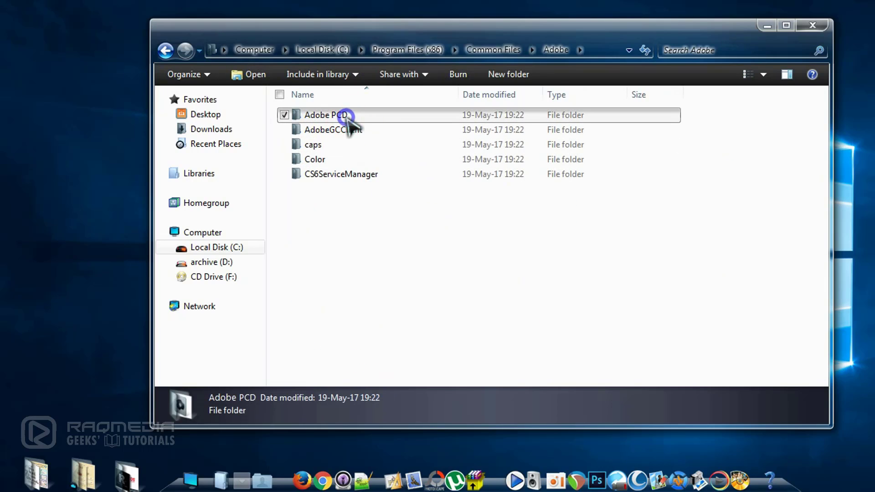
{"action": "right_click", "coordinate": [346, 117]}
{"action": "left_click", "coordinate": [468, 481]}
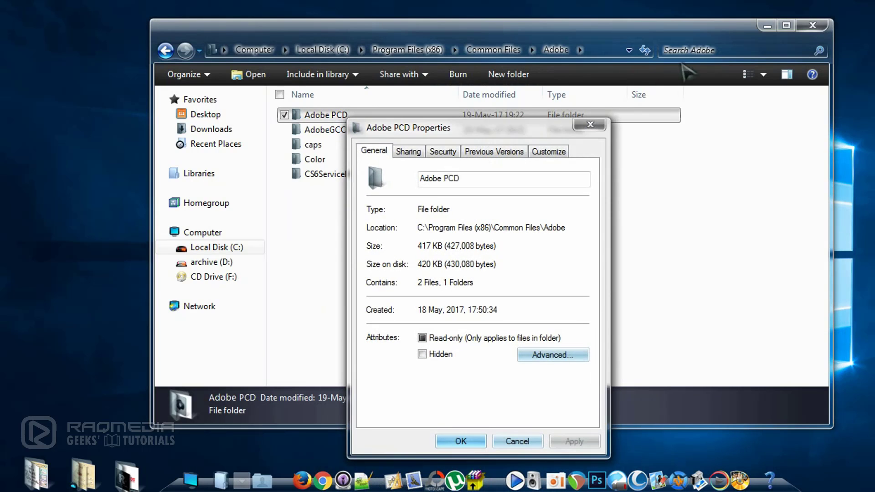
{"action": "left_click", "coordinate": [766, 26]}
{"action": "left_click_drag", "start_coordinate": [498, 135], "coordinate": [391, 62]}
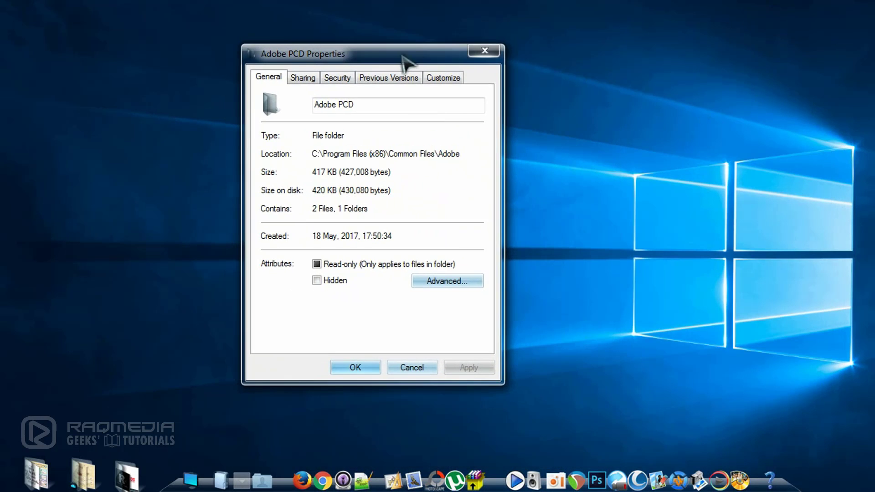
Step: Dismiss Adobe PCD's advanced attributes unchanged and show the ownership settings in its advanced security settings
{"action": "left_click", "coordinate": [438, 286]}
{"action": "left_click", "coordinate": [492, 299]}
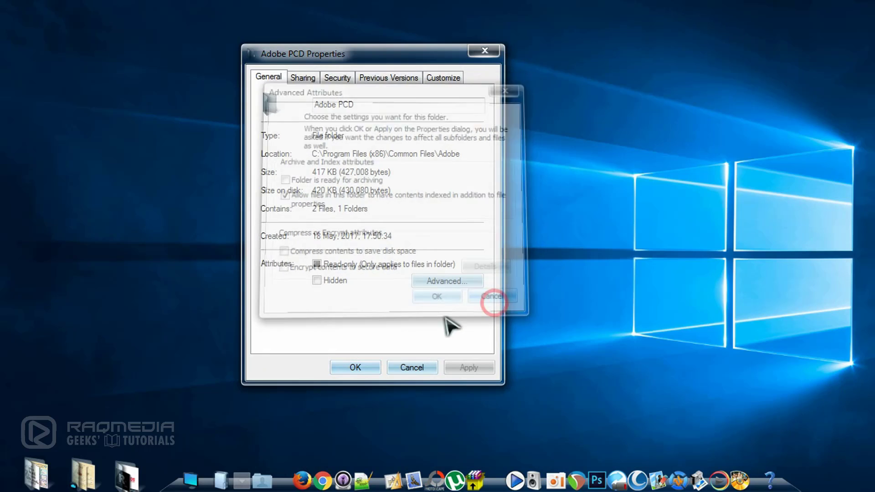
{"action": "left_click", "coordinate": [337, 78]}
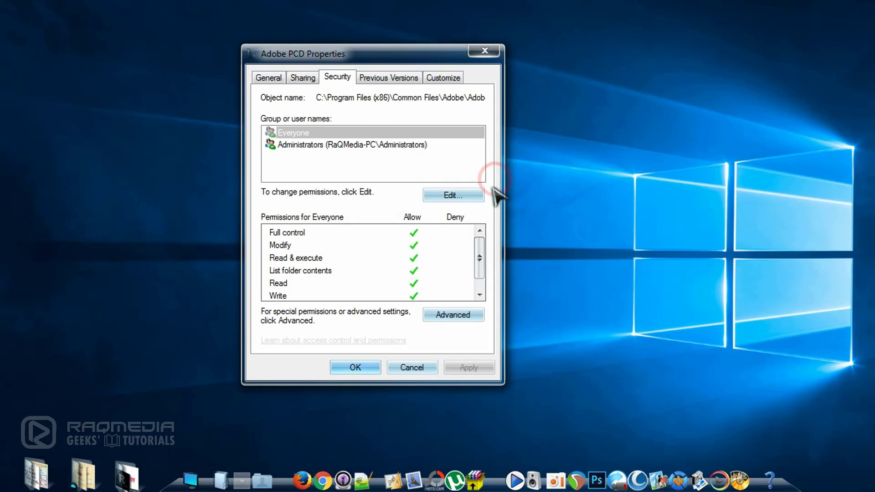
{"action": "left_click", "coordinate": [460, 316]}
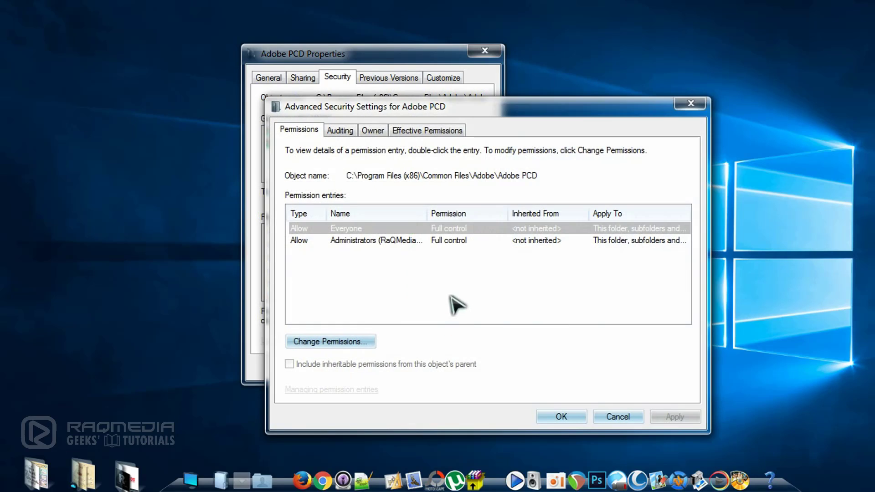
{"action": "left_click", "coordinate": [374, 132]}
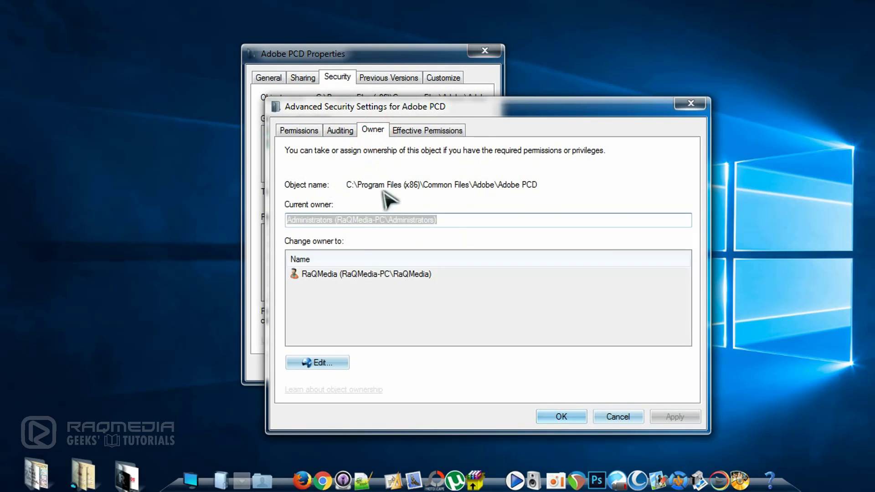
Step: Replace the owner on Adobe PCD's subcontainers and objects, apply the ownership change and acknowledge the security notice
{"action": "left_click", "coordinate": [337, 364]}
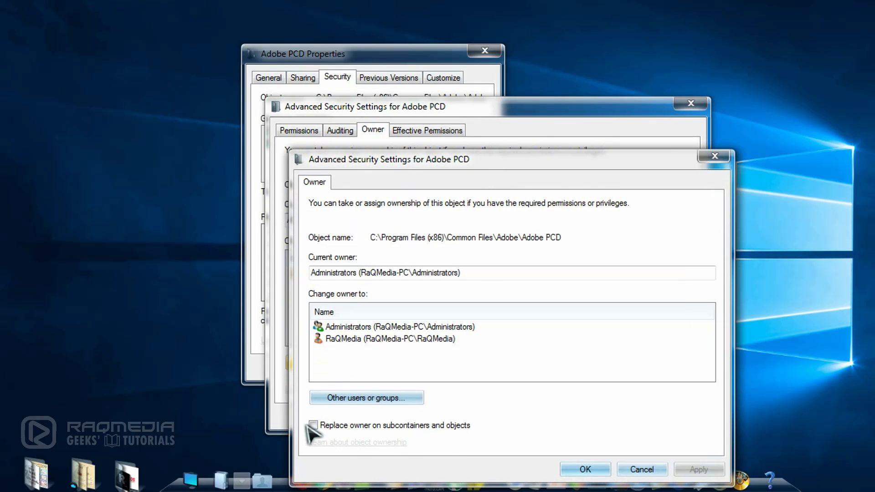
{"action": "left_click", "coordinate": [313, 426]}
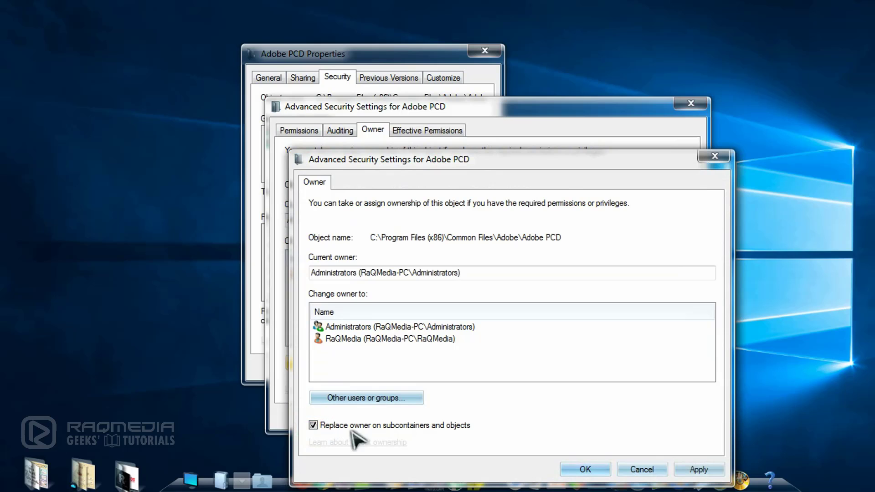
{"action": "left_click", "coordinate": [688, 469]}
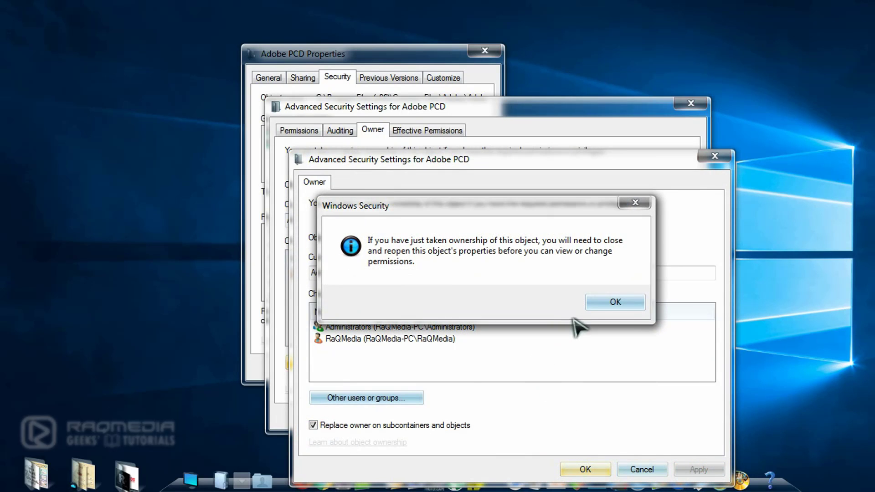
{"action": "left_click", "coordinate": [609, 298]}
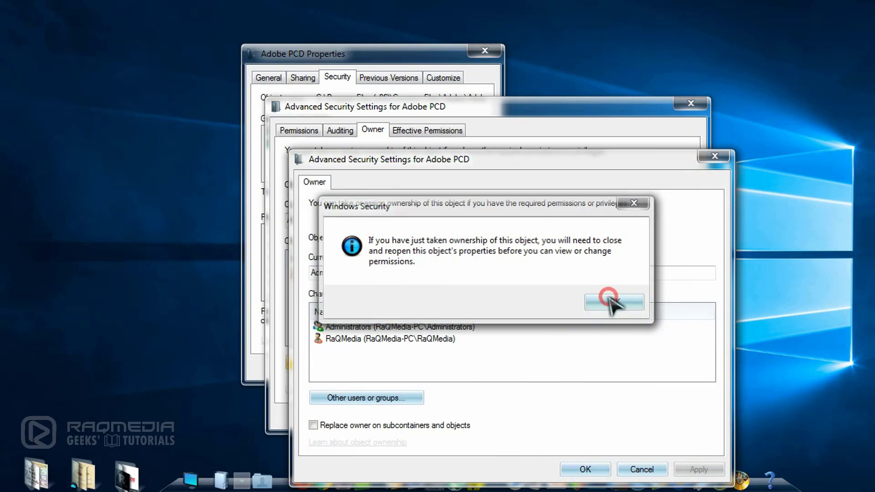
{"action": "left_click", "coordinate": [585, 470]}
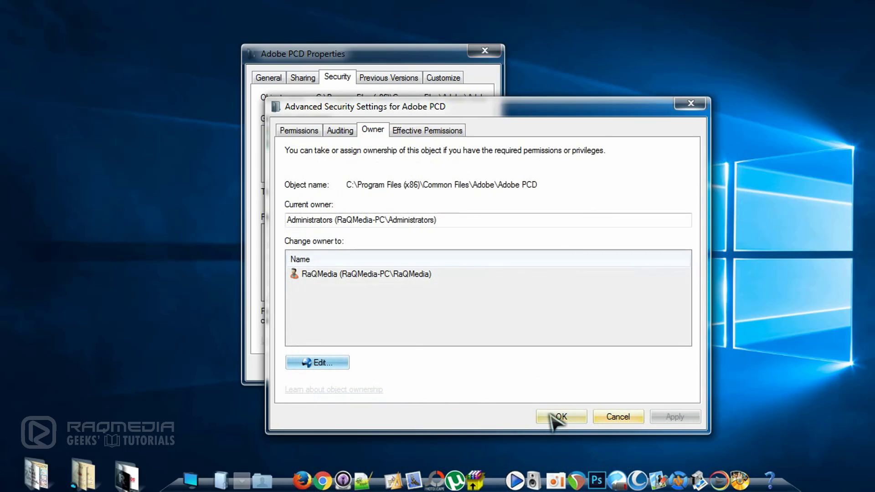
Step: Replace all child object permissions with inheritable ones from Adobe PCD, continuing past any error, and close its security and properties dialogs
{"action": "left_click", "coordinate": [299, 130]}
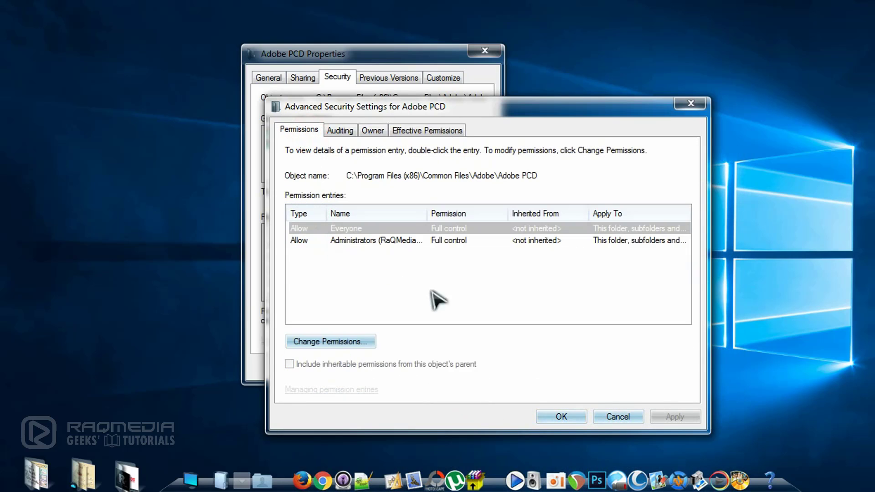
{"action": "left_click", "coordinate": [338, 347]}
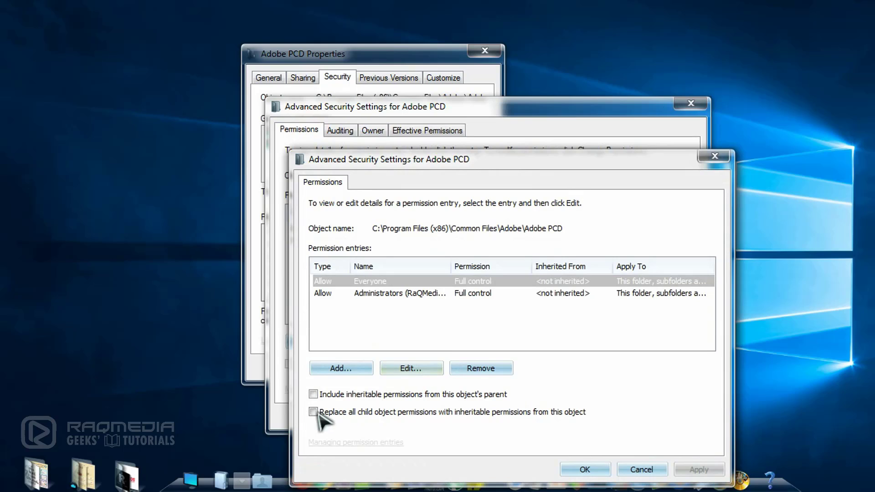
{"action": "left_click", "coordinate": [313, 412]}
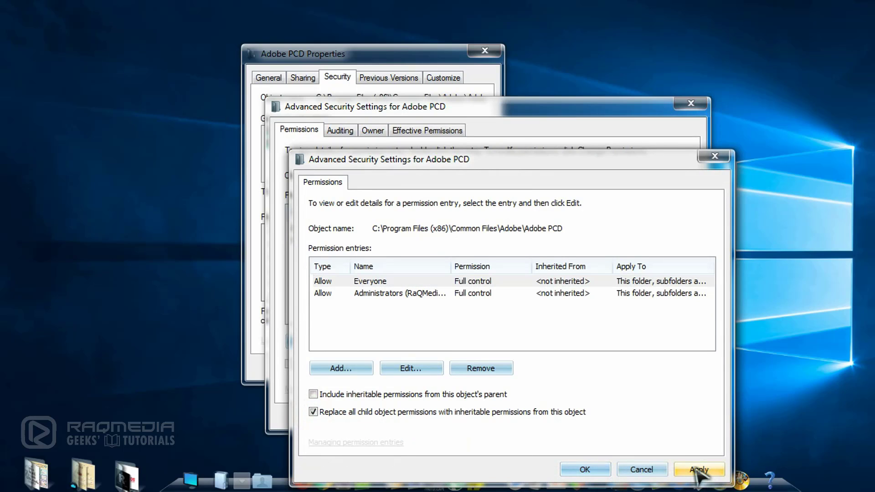
{"action": "left_click", "coordinate": [697, 470]}
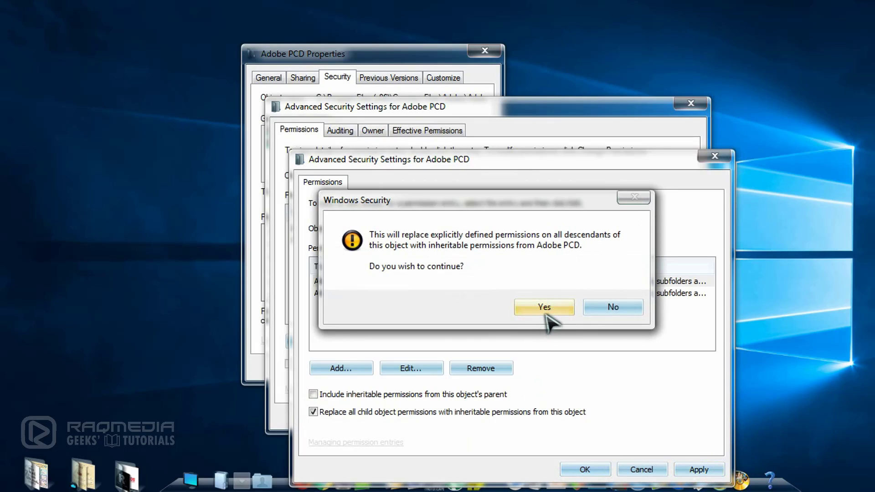
{"action": "left_click", "coordinate": [546, 309]}
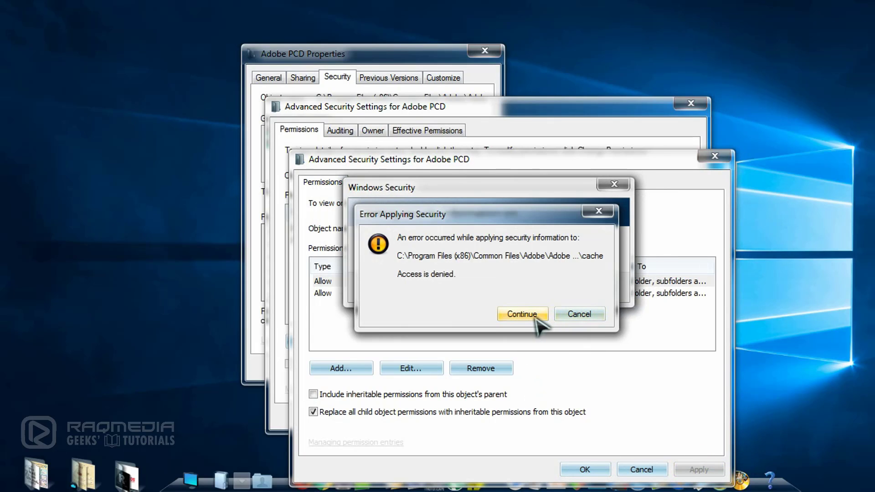
{"action": "left_click", "coordinate": [536, 319]}
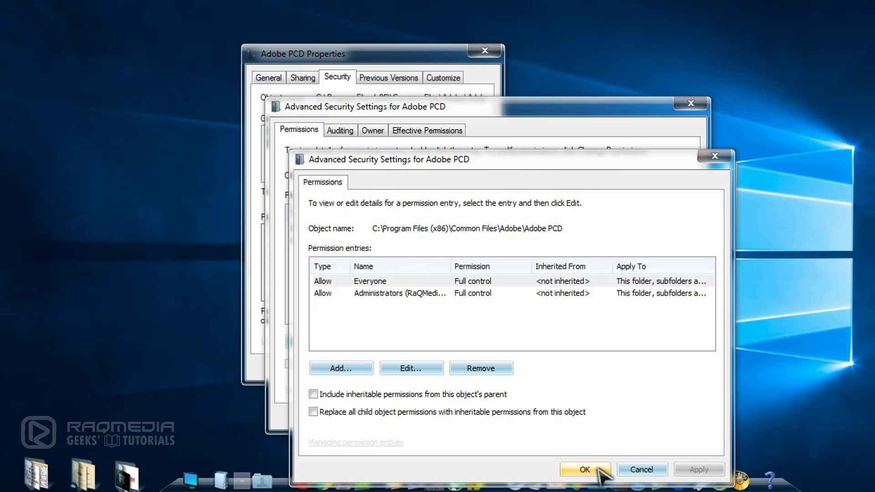
{"action": "left_click", "coordinate": [599, 471]}
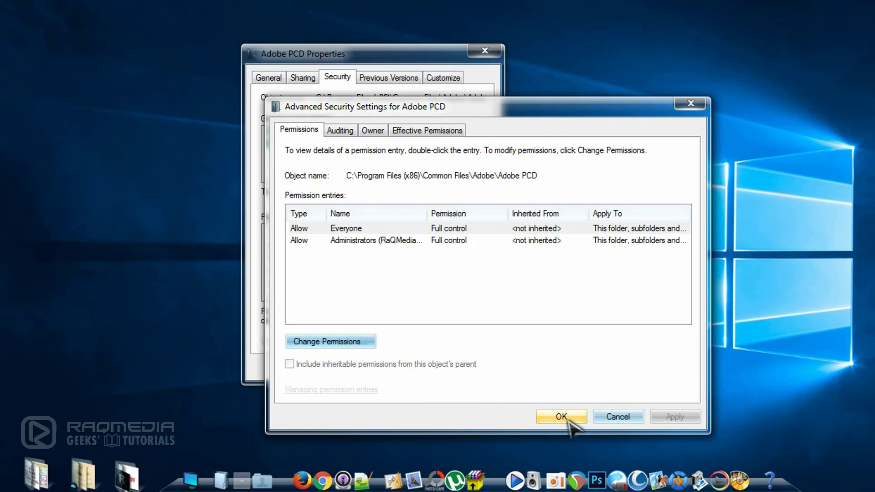
{"action": "left_click", "coordinate": [561, 416]}
{"action": "left_click", "coordinate": [357, 366]}
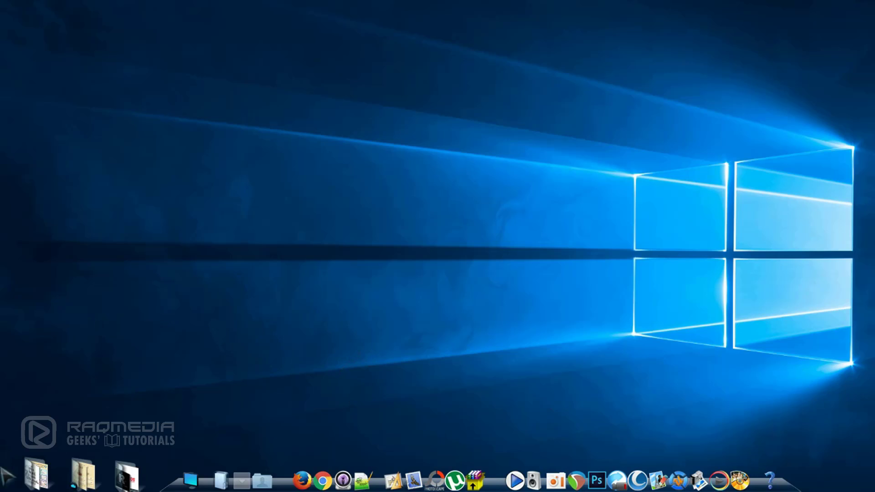
Step: Refresh the desktop and open the Start menu
{"action": "right_click", "coordinate": [227, 388]}
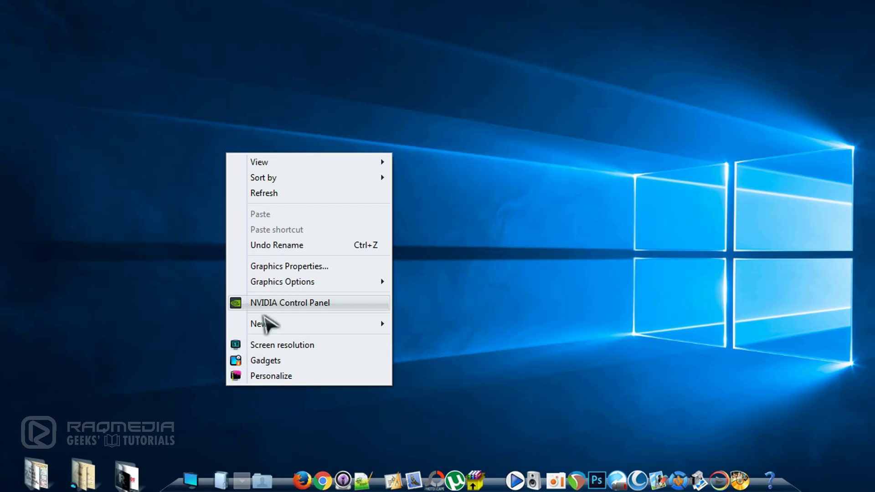
{"action": "left_click", "coordinate": [279, 193]}
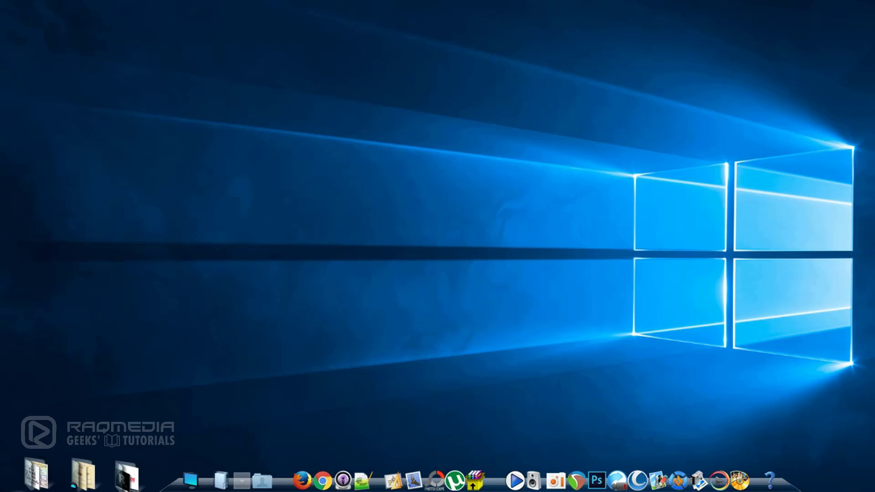
{"action": "key", "text": "super"}
{"action": "left_click", "coordinate": [78, 231]}
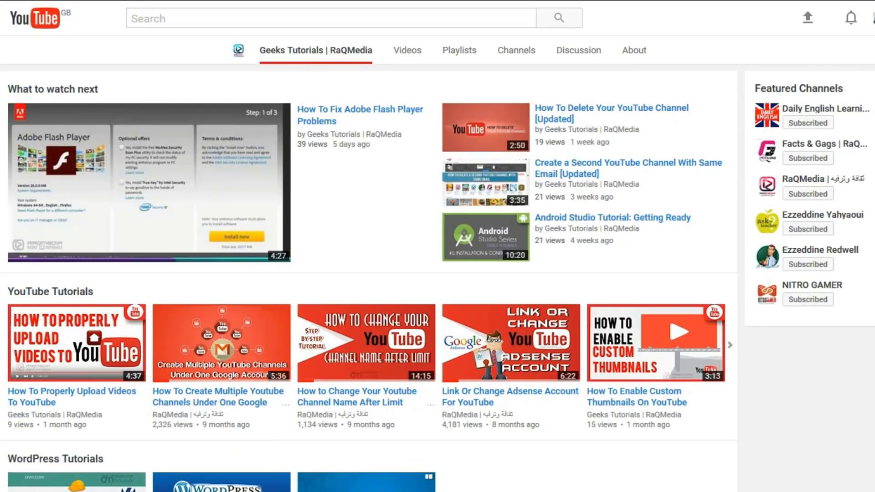
Step: Subscribe to the Geeks Tutorials | RaQMedia channel on YouTube and turn on all notifications for it
{"action": "scroll", "coordinate": [438, 263], "scroll_direction": "up", "scroll_amount": 2}
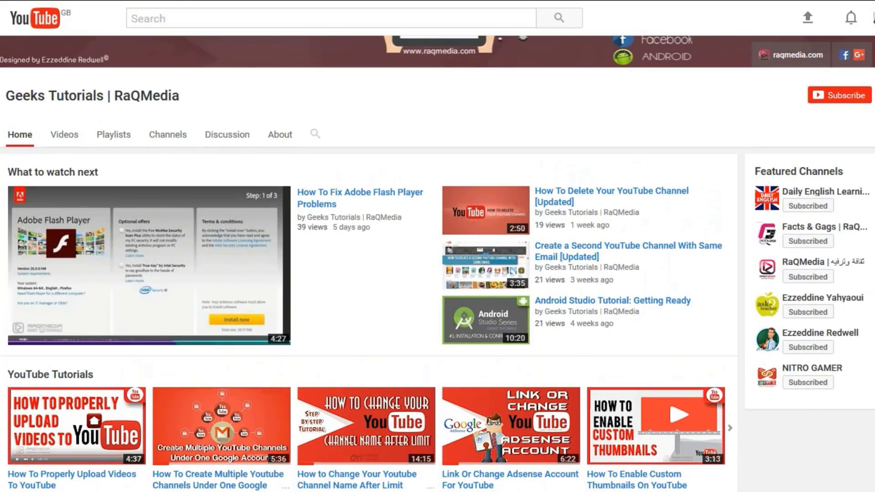
{"action": "scroll", "coordinate": [437, 263], "scroll_direction": "up", "scroll_amount": 3}
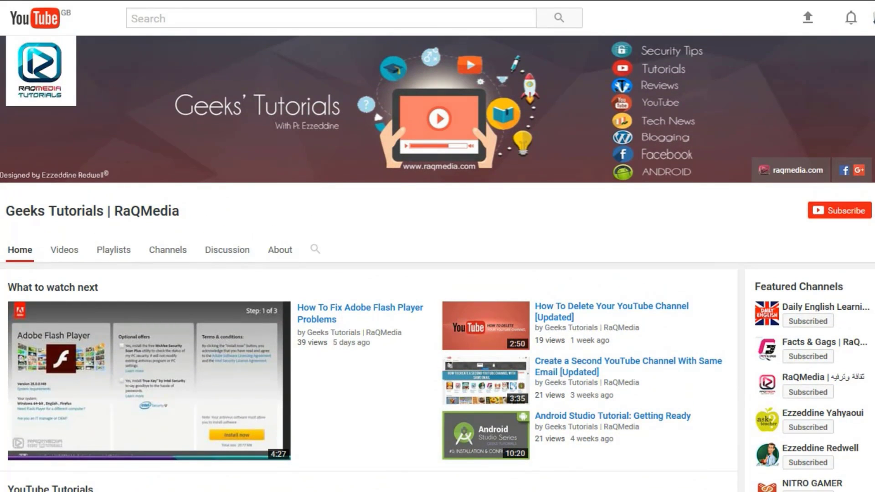
{"action": "left_click", "coordinate": [831, 216]}
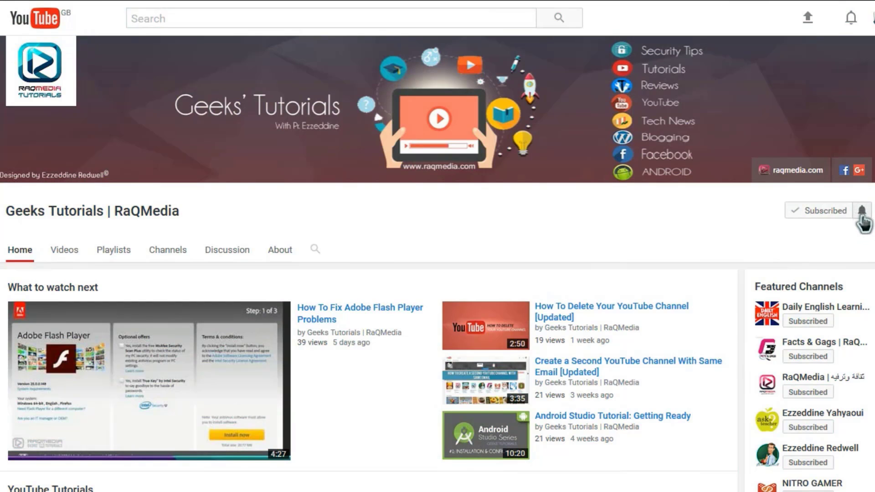
{"action": "left_click", "coordinate": [860, 216]}
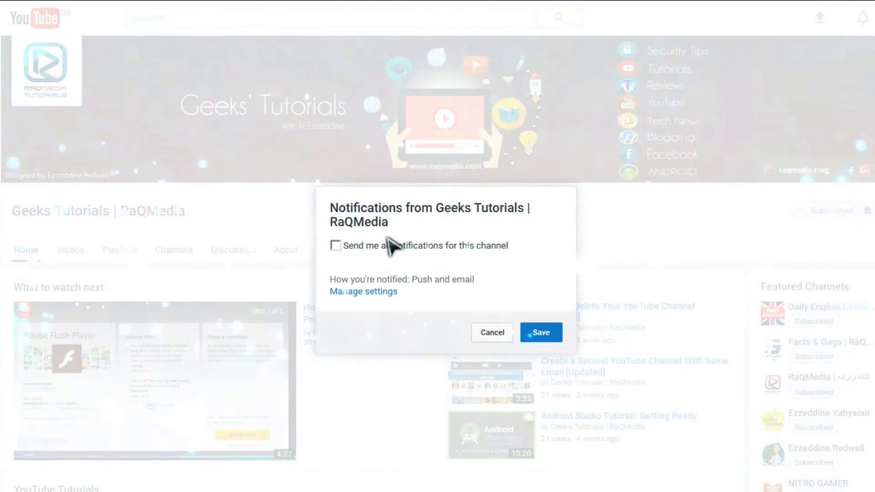
{"action": "left_click", "coordinate": [336, 247]}
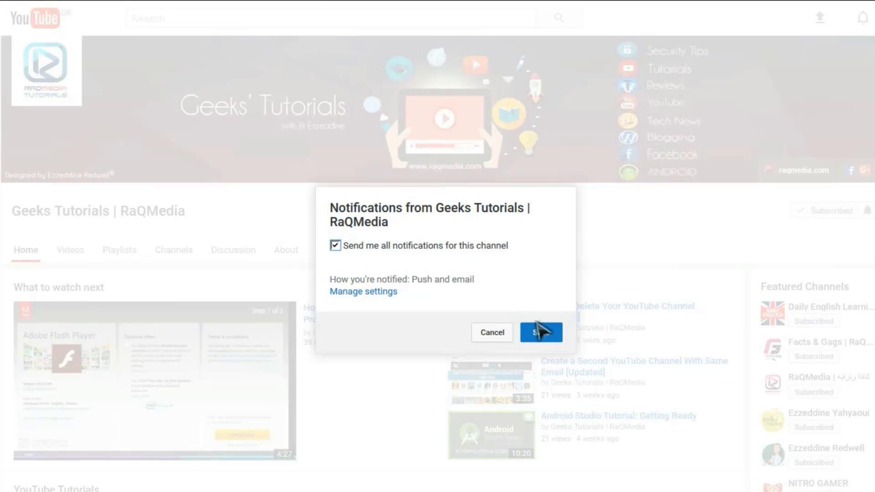